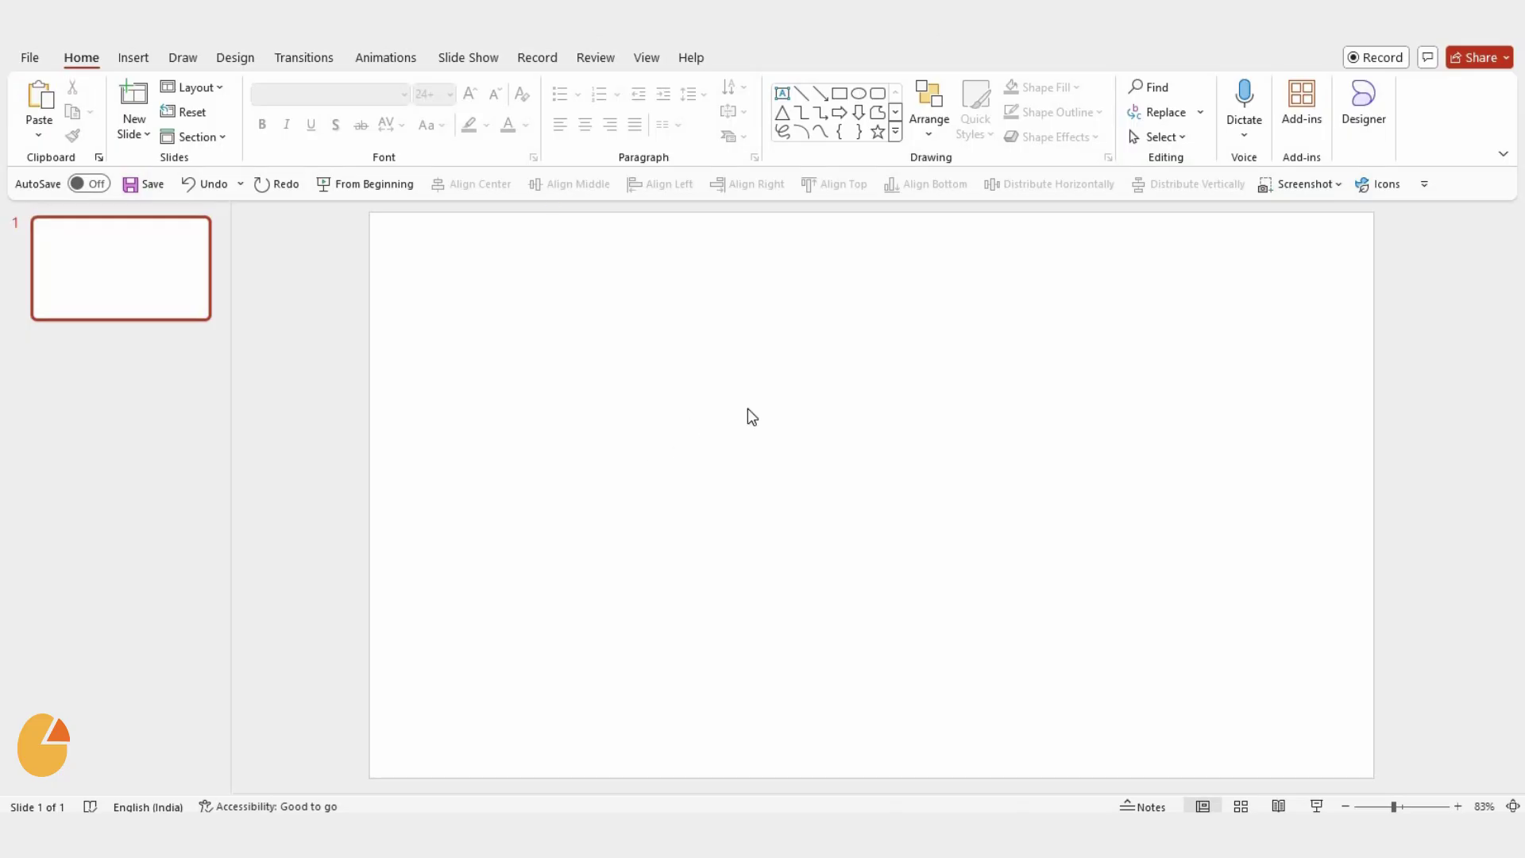
Step: Draw a rounded square about 2.43" wide, rotate it 45° and move it up-right
left_click(879, 96)
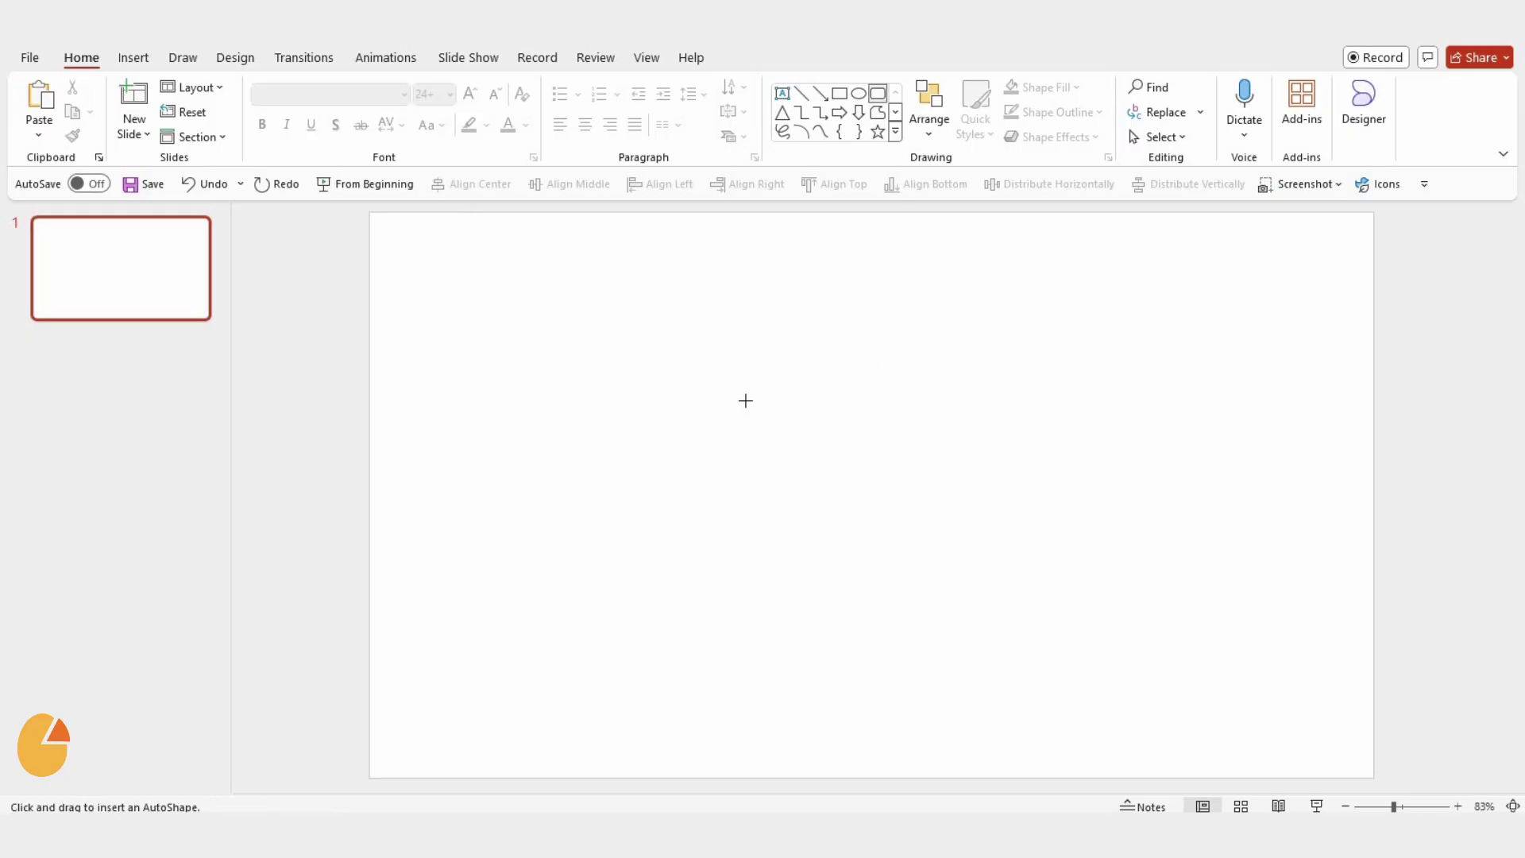
left_click_drag(744, 399, 929, 582)
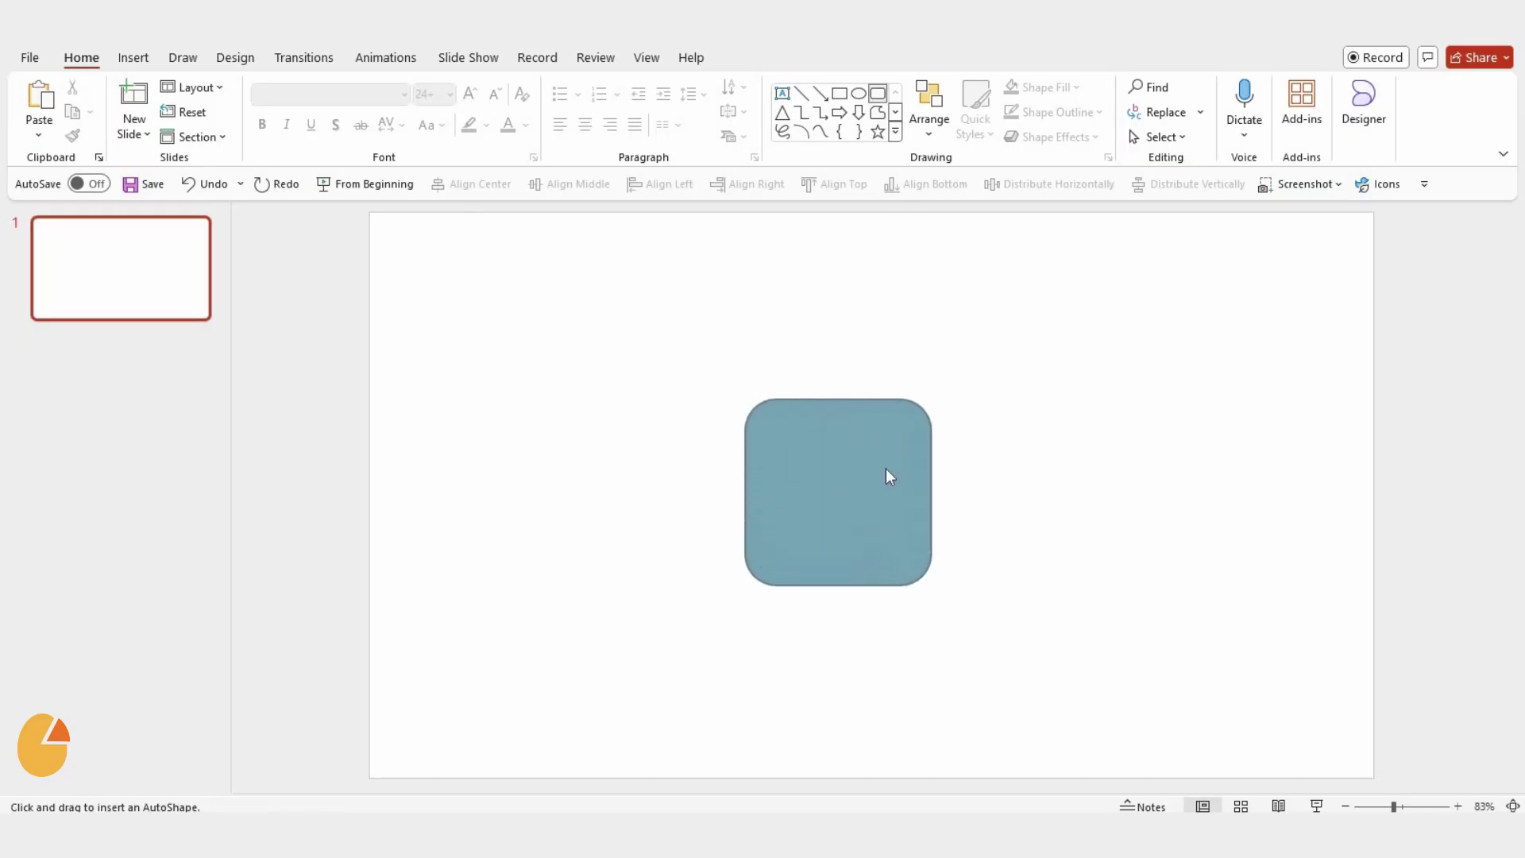
left_click_drag(775, 399, 760, 399)
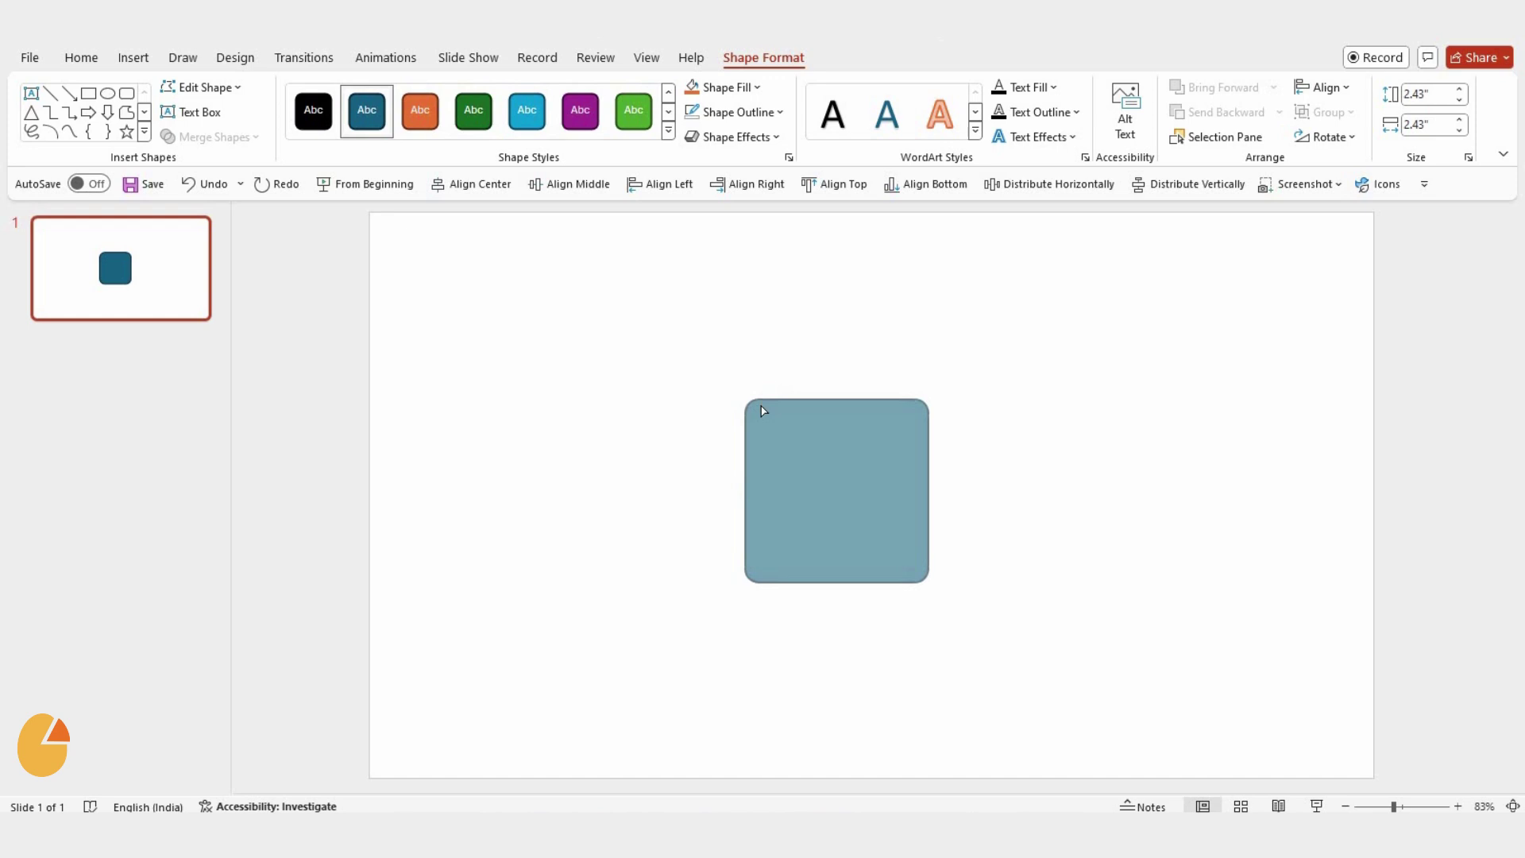
left_click_drag(930, 583, 937, 591)
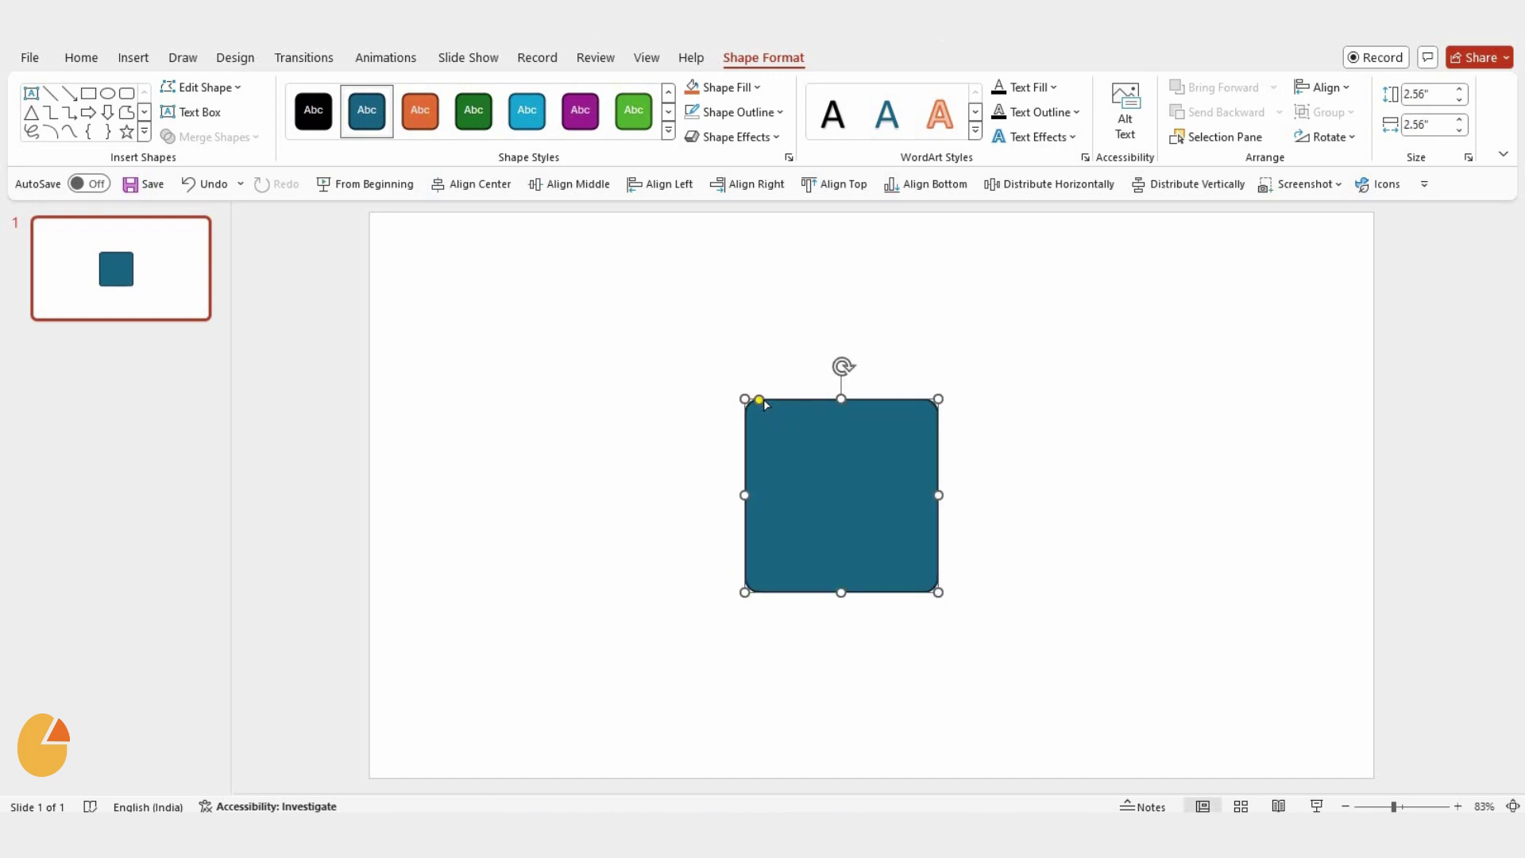
left_click_drag(759, 399, 762, 399)
left_click_drag(938, 398, 927, 408)
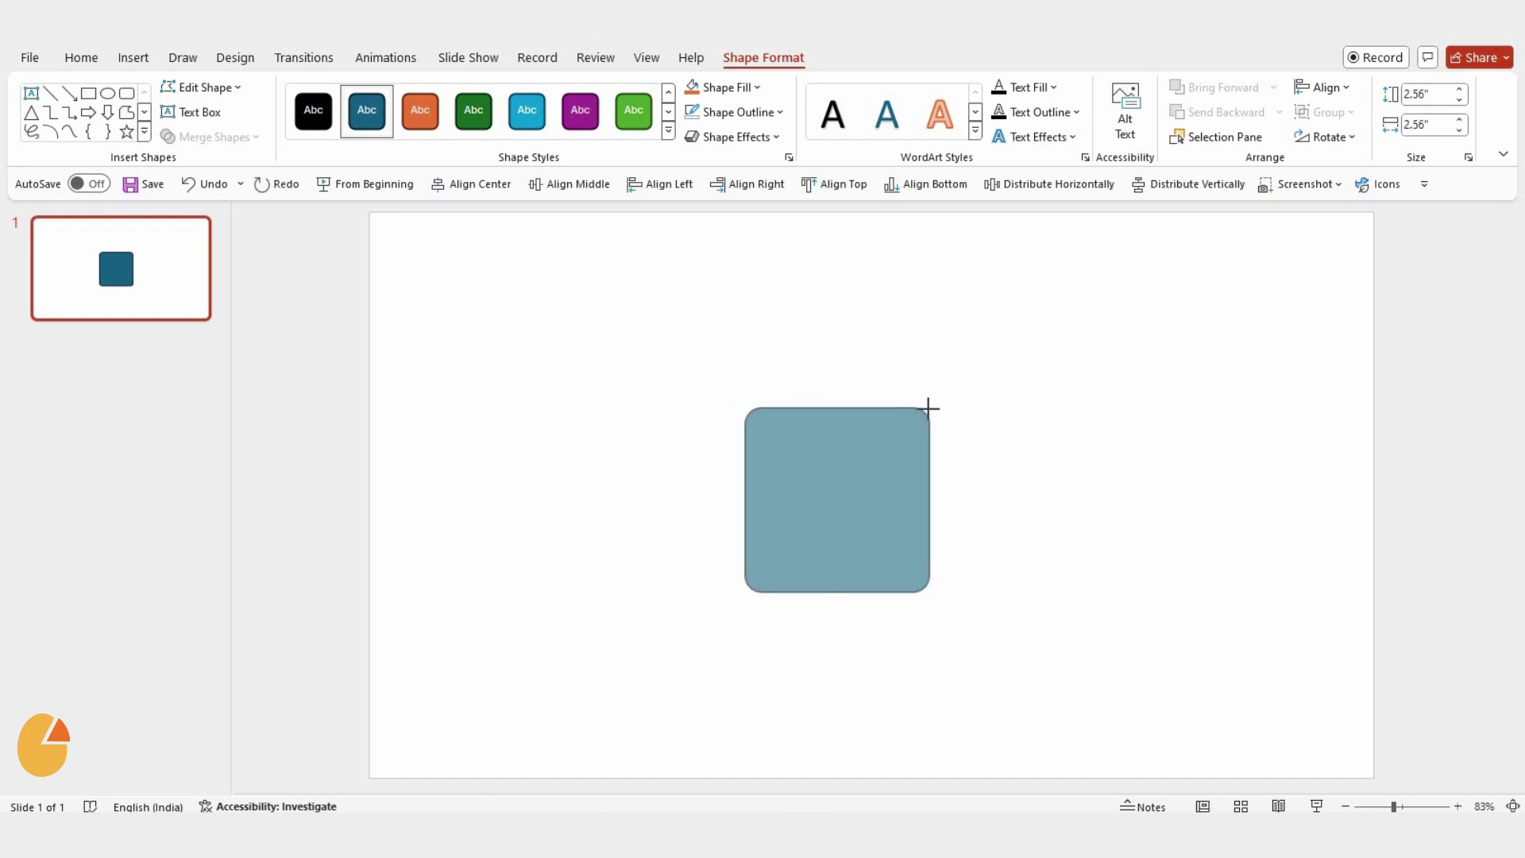
mouse_move(837, 374)
left_mouse_down()
mouse_move(919, 436)
mouse_move(909, 429)
left_mouse_up()
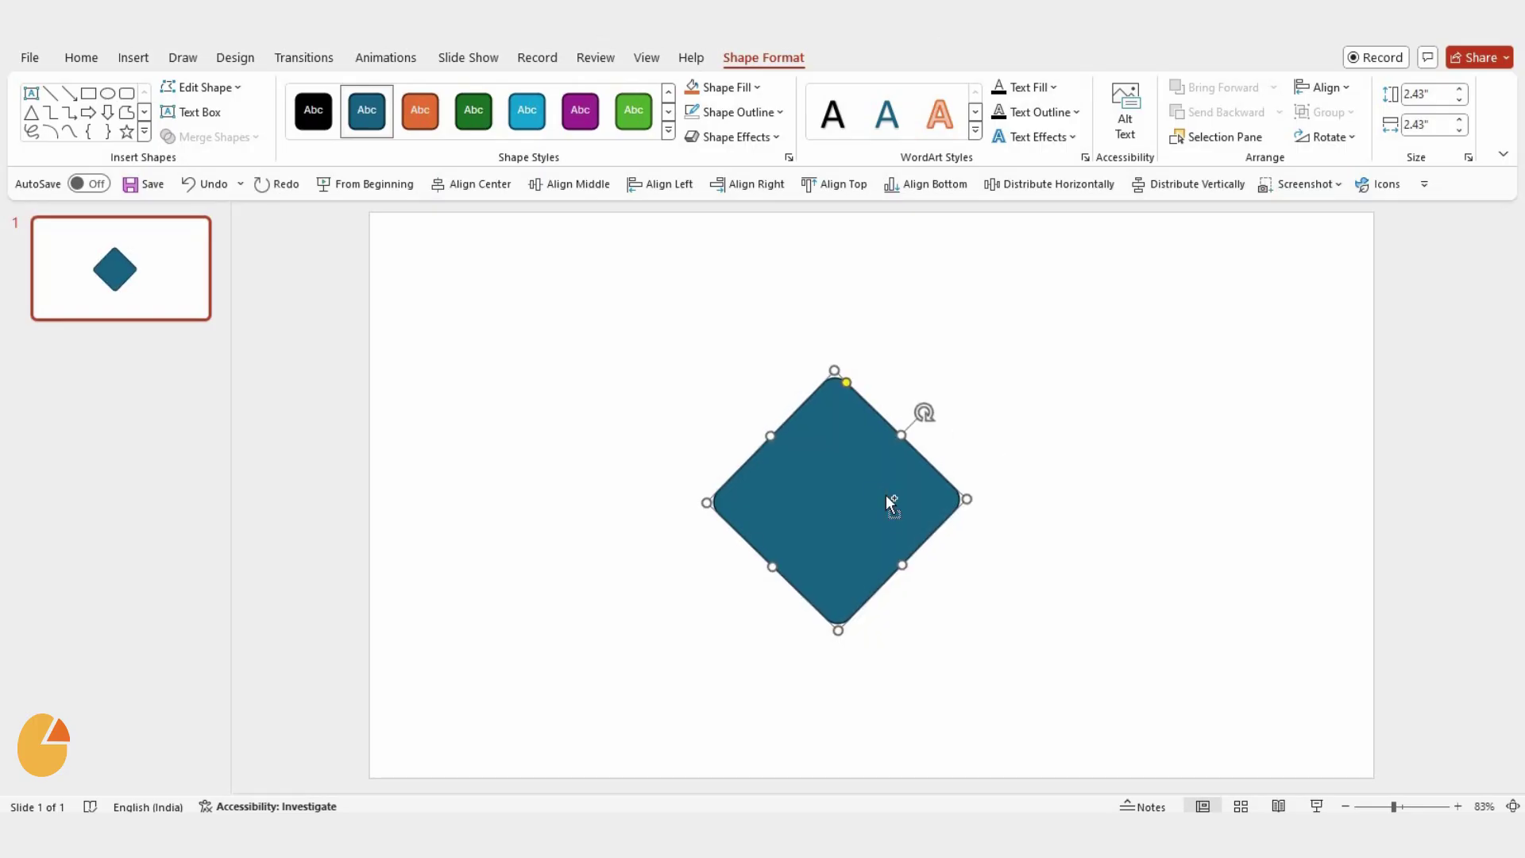
mouse_move(885, 500)
left_mouse_down()
mouse_move(972, 388)
mouse_move(862, 379)
mouse_move(1304, 384)
left_mouse_up()
Step: Ctrl+drag diamond copies along the smart guides to build staggered upper rows
left_click(1090, 397)
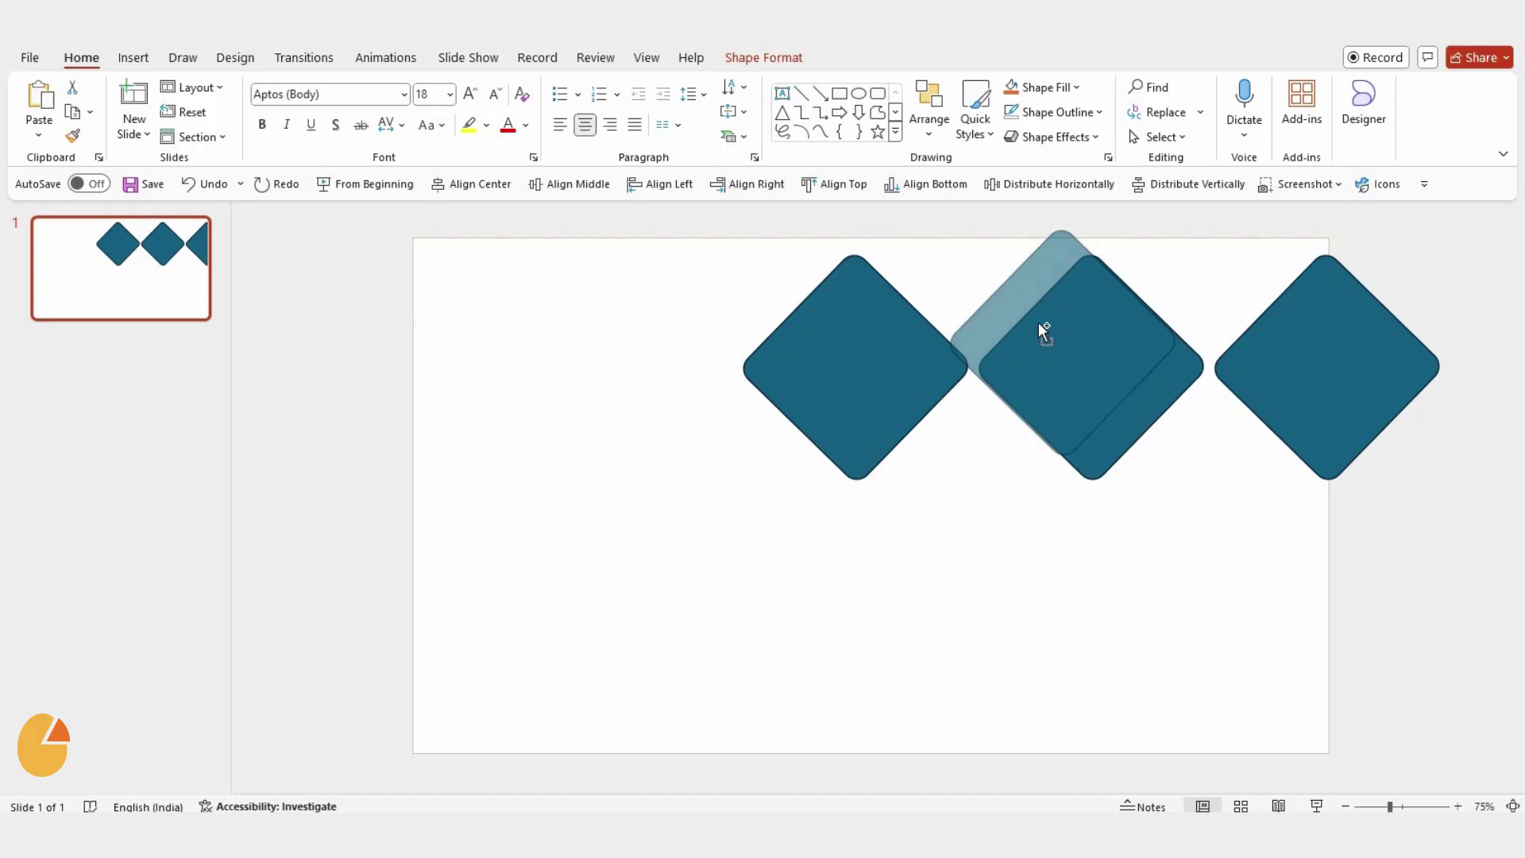
left_click_drag(1090, 397, 994, 261)
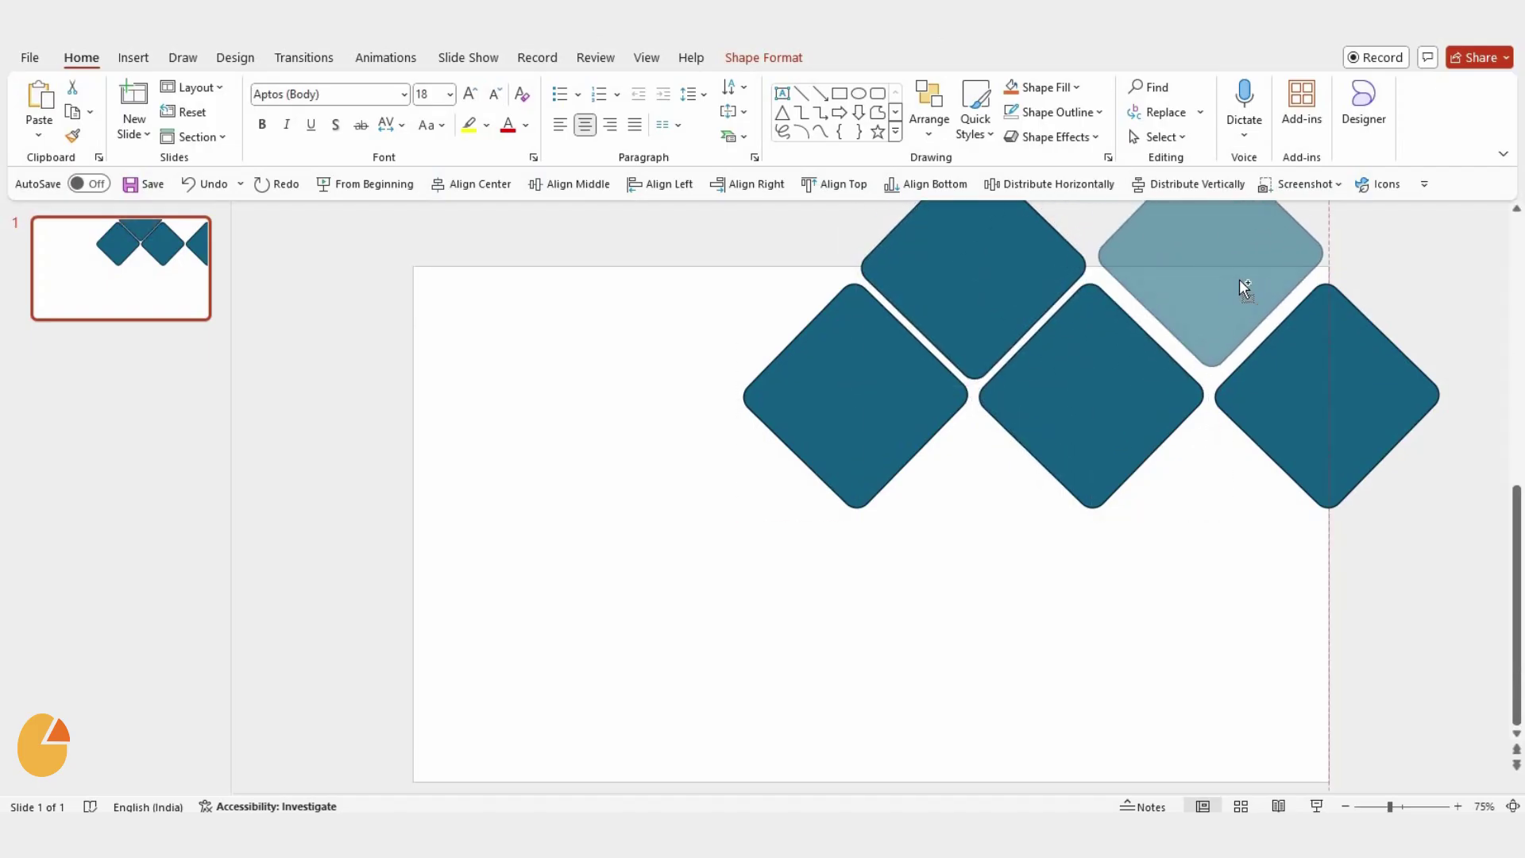
mouse_move(1084, 292)
left_mouse_down()
mouse_move(1228, 289)
mouse_move(1214, 540)
mouse_move(1213, 525)
left_mouse_up()
left_click(970, 318, "shift")
Step: Copy the three middle diamonds, then two mid-right diamonds, downward to extend the grid
left_click(914, 413)
left_click(1046, 416, "shift")
left_click(1299, 411, "shift")
left_click_drag(1299, 411, 1315, 654)
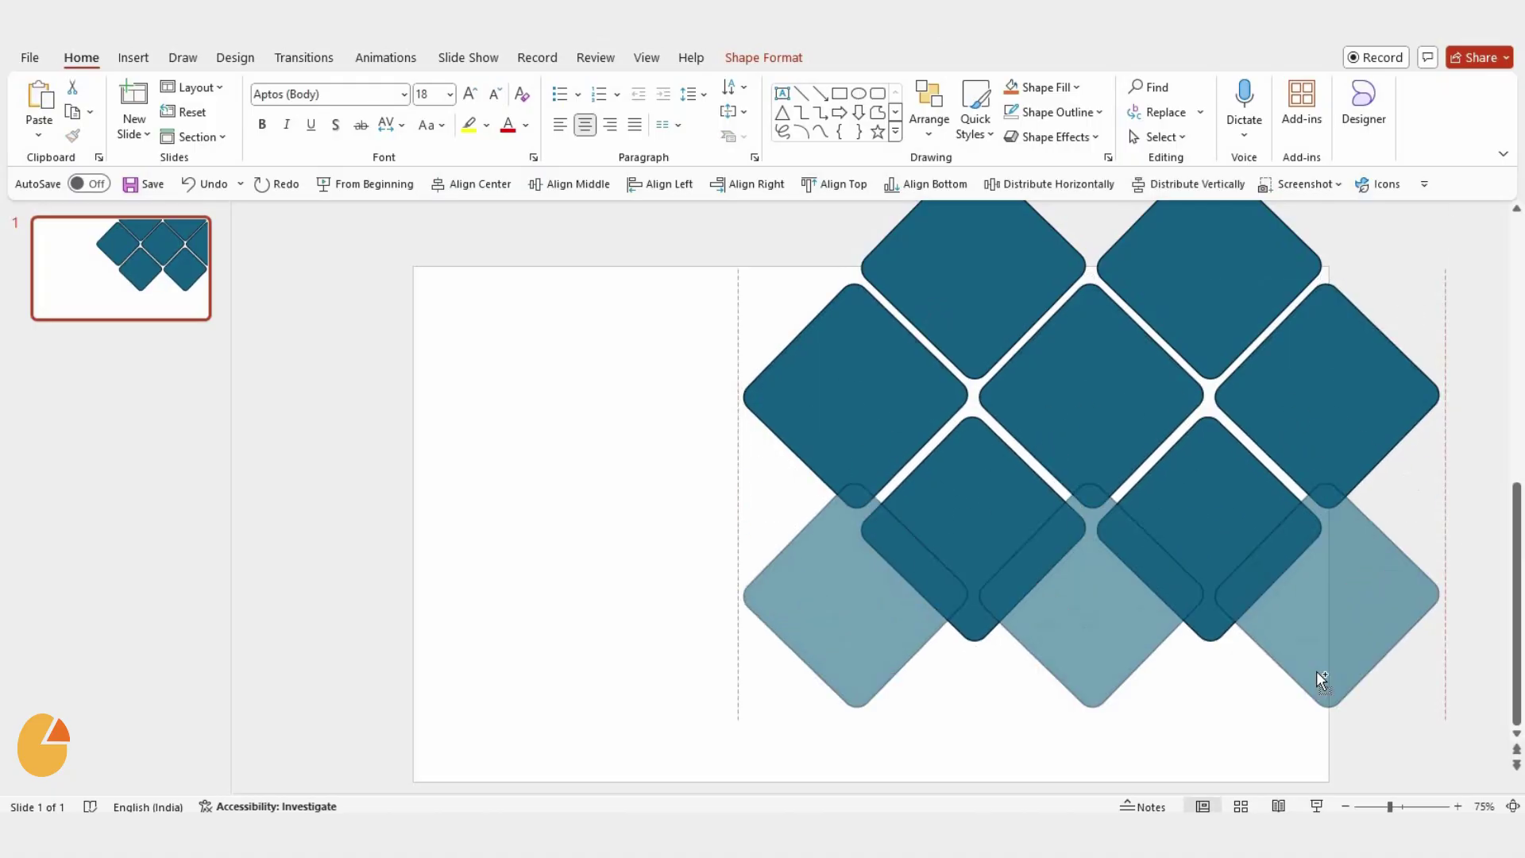
left_click(976, 519)
left_click(1208, 476, "shift")
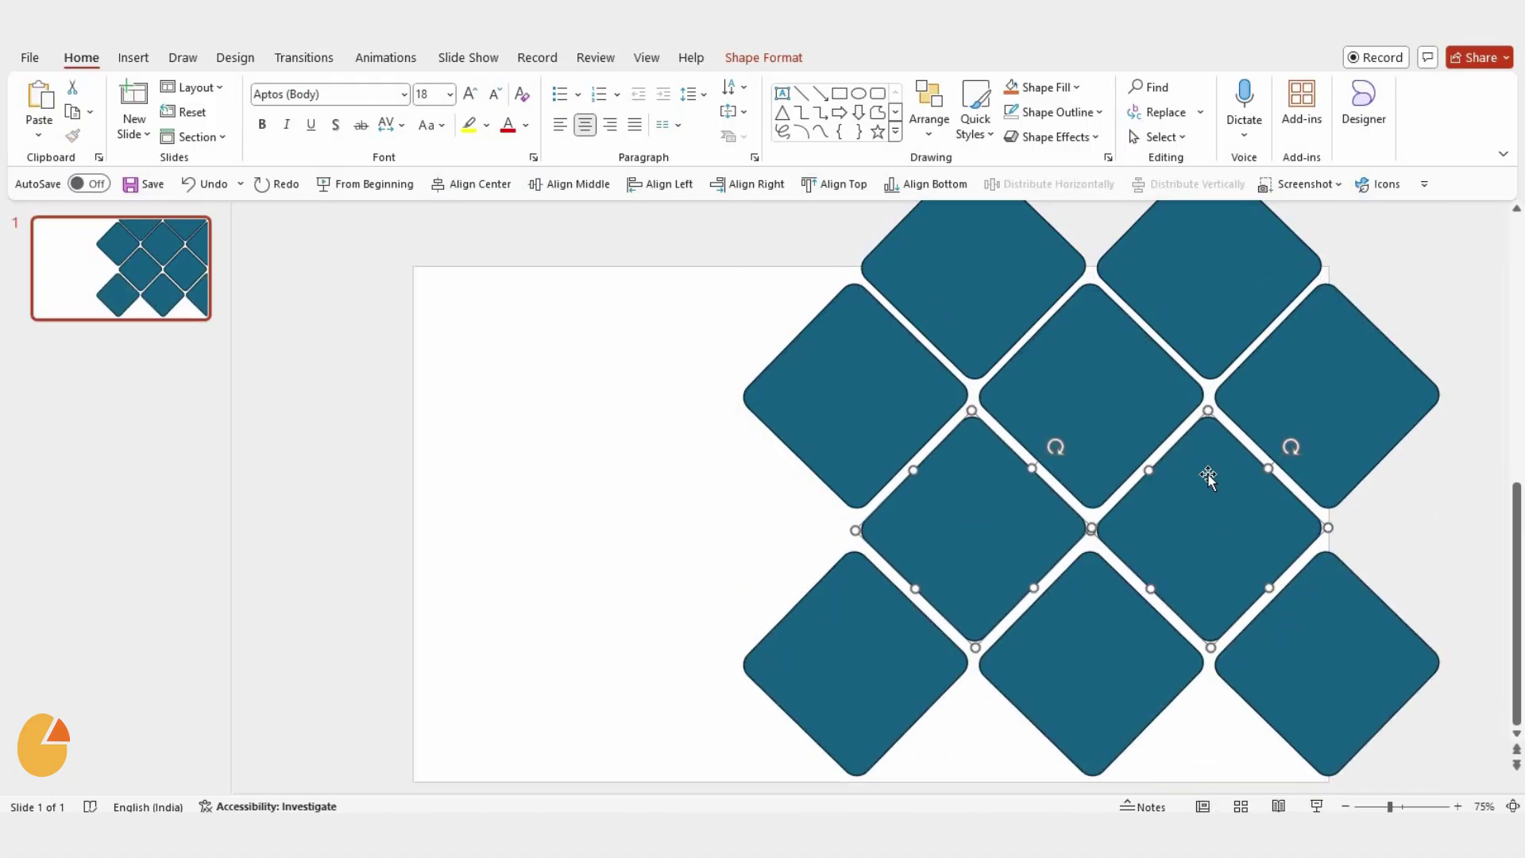
left_click_drag(1208, 476, 1223, 738)
scroll(1223, 738, "down", 1, "ctrl")
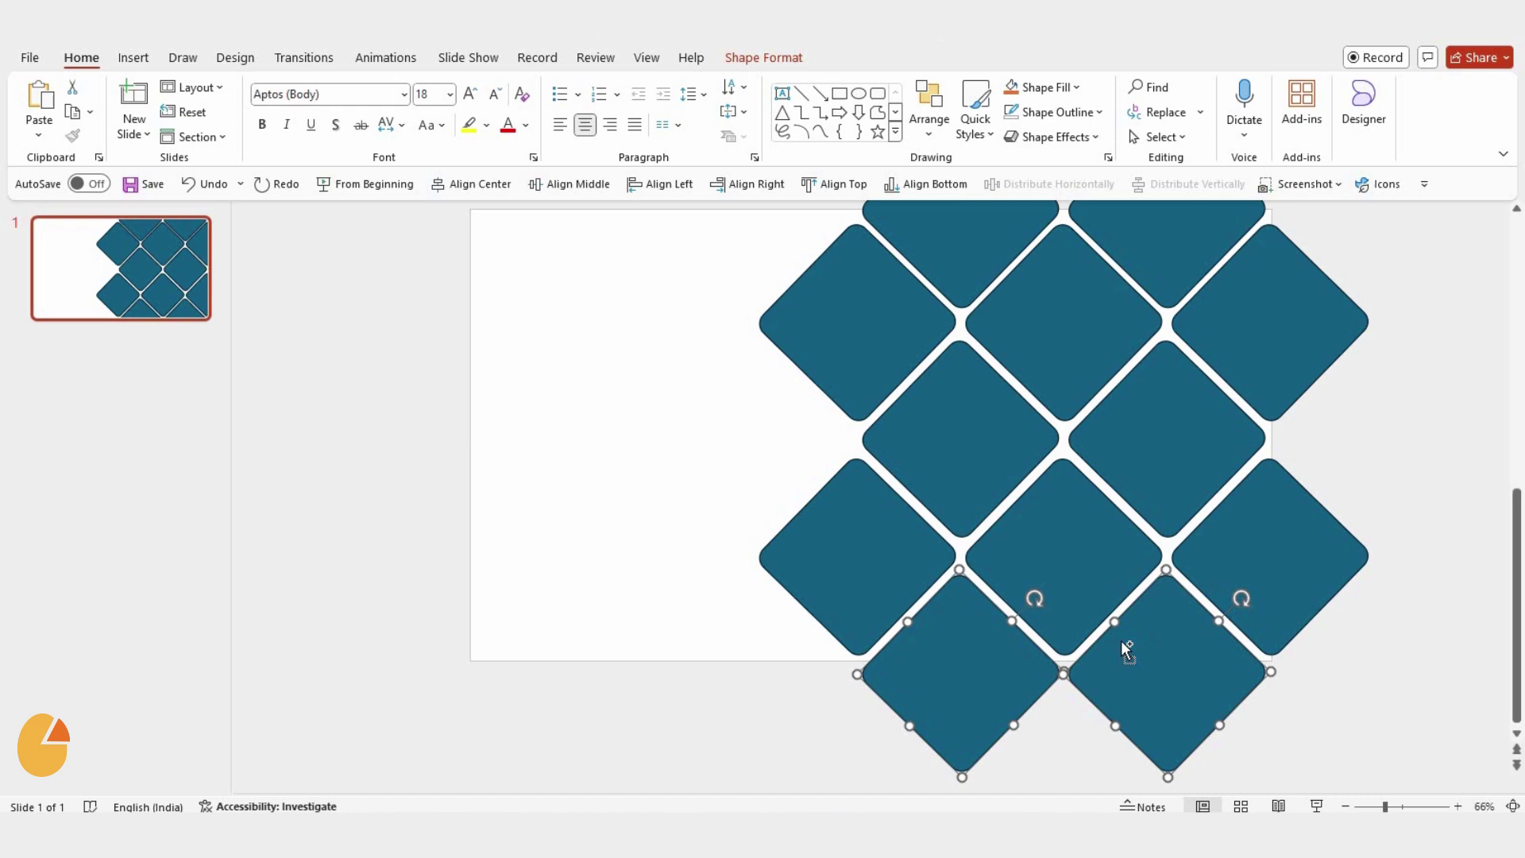
scroll(1072, 474, "up", 3)
left_click(1072, 474)
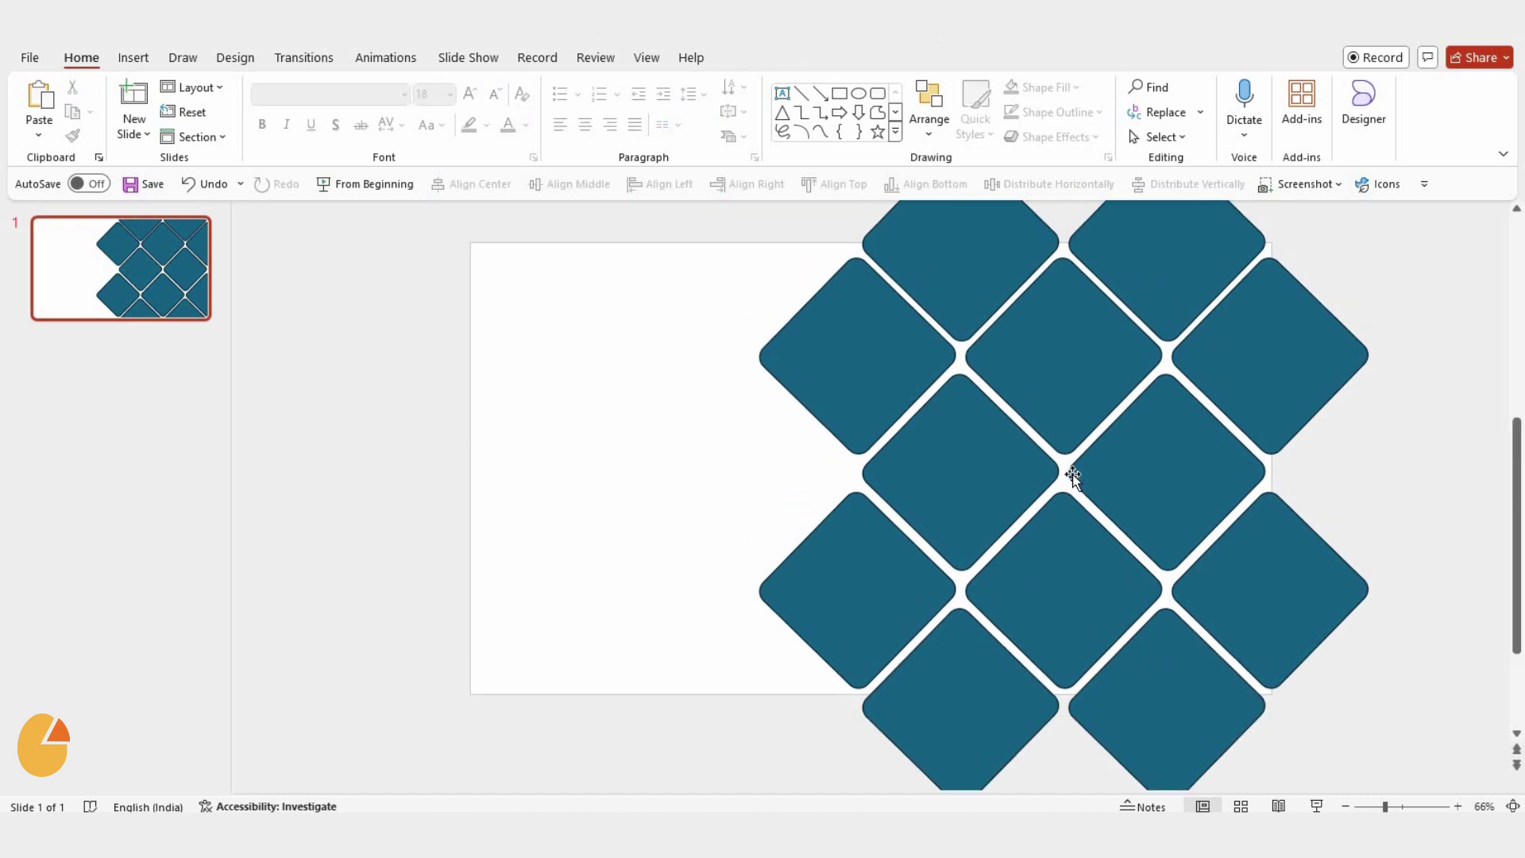
Step: Draw a rectangle covering the diamond grid on the slide's right part
left_click(833, 136)
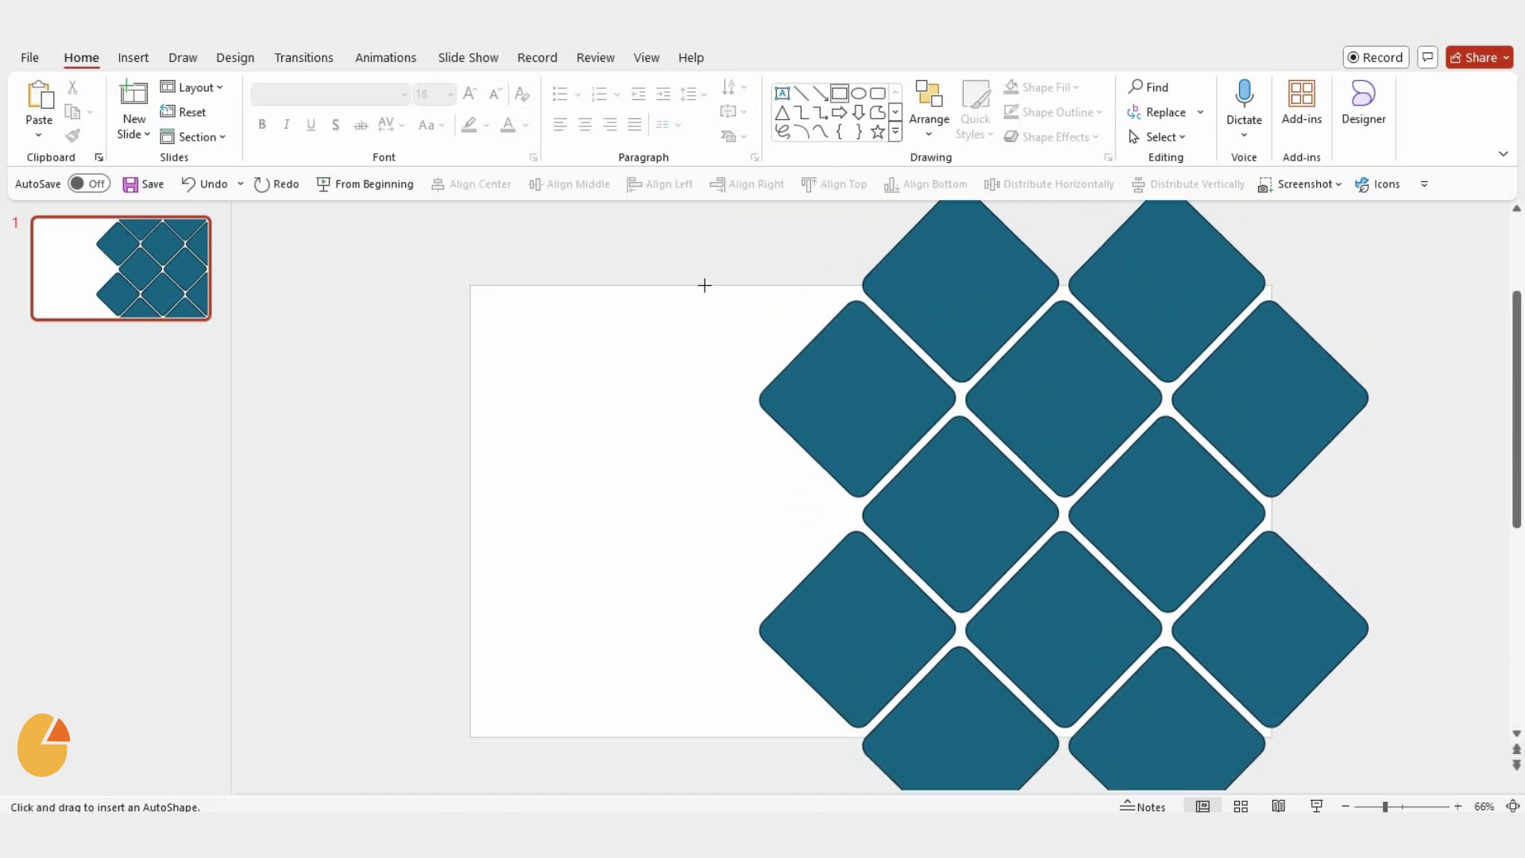
left_click_drag(723, 286, 1271, 677)
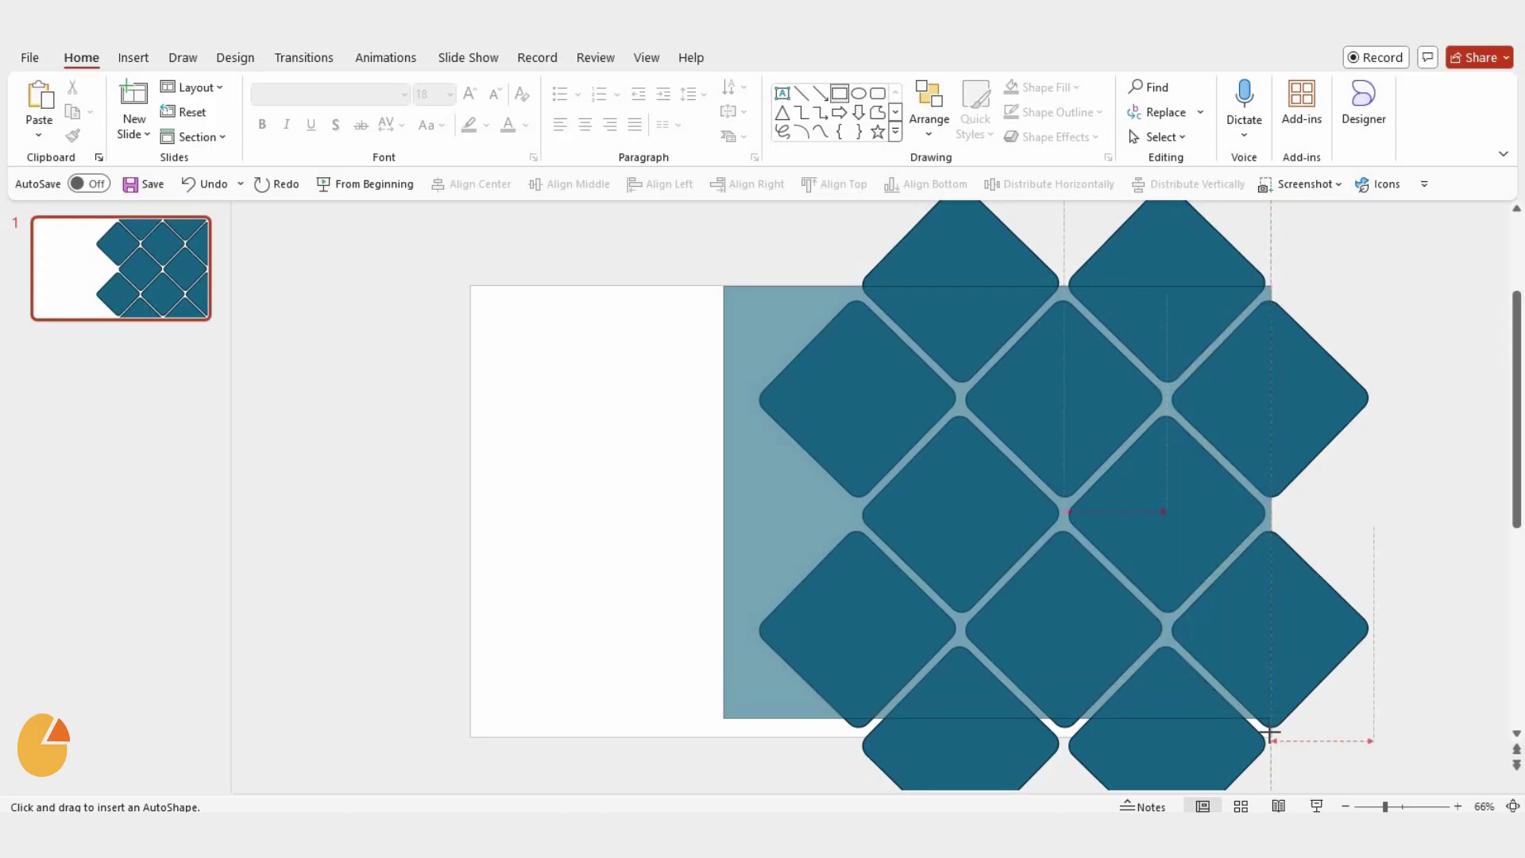
left_click_drag(1271, 677, 1270, 736)
scroll(1181, 451, "down", 2, "ctrl")
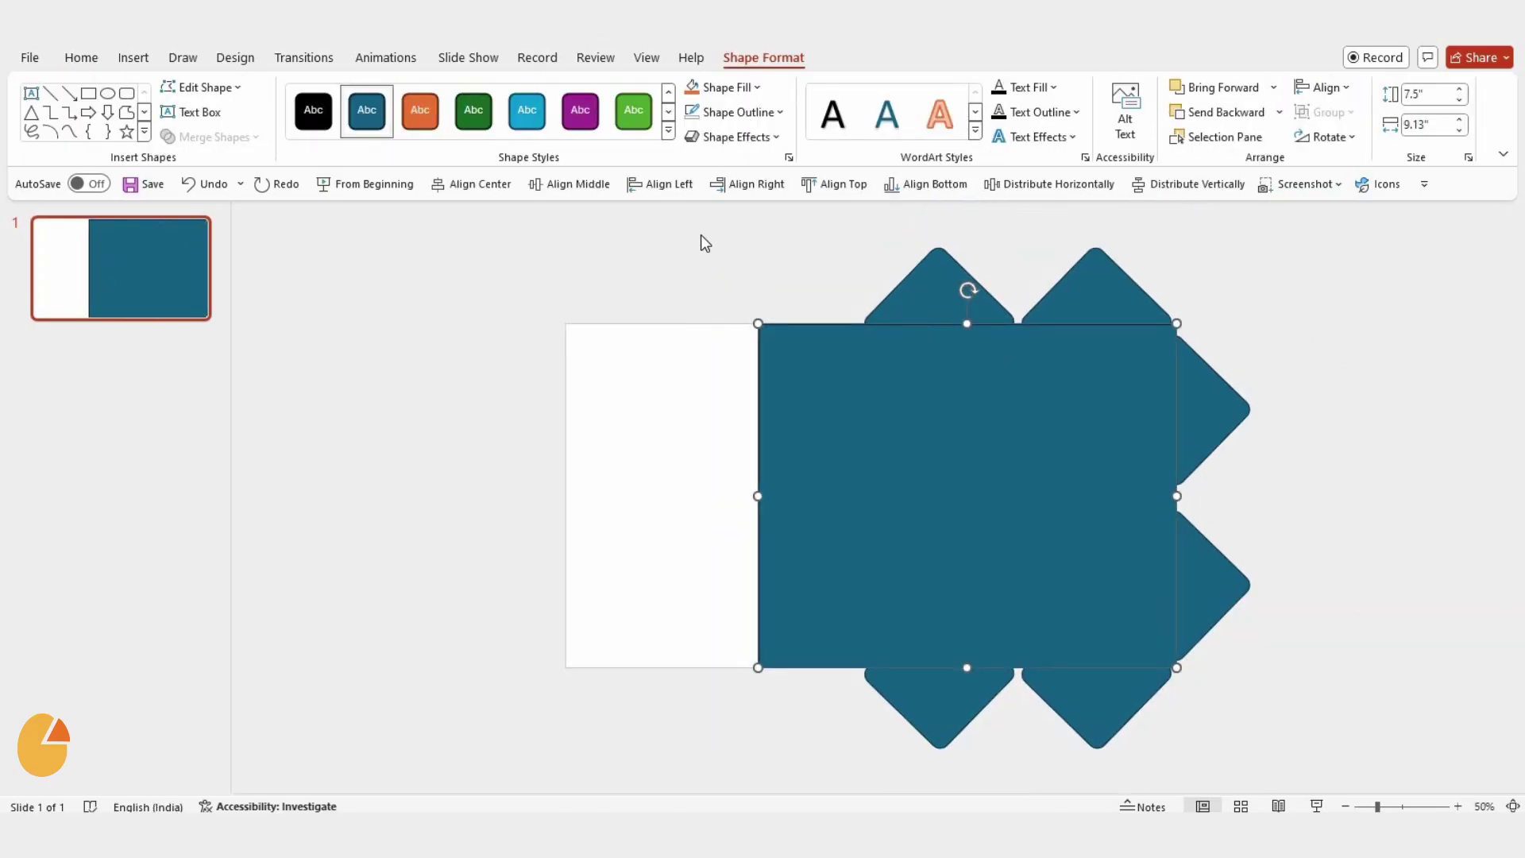
Step: Fragment the rectangle and diamonds with Merge Shapes, then select the filler piece
left_click_drag(701, 235, 1290, 766)
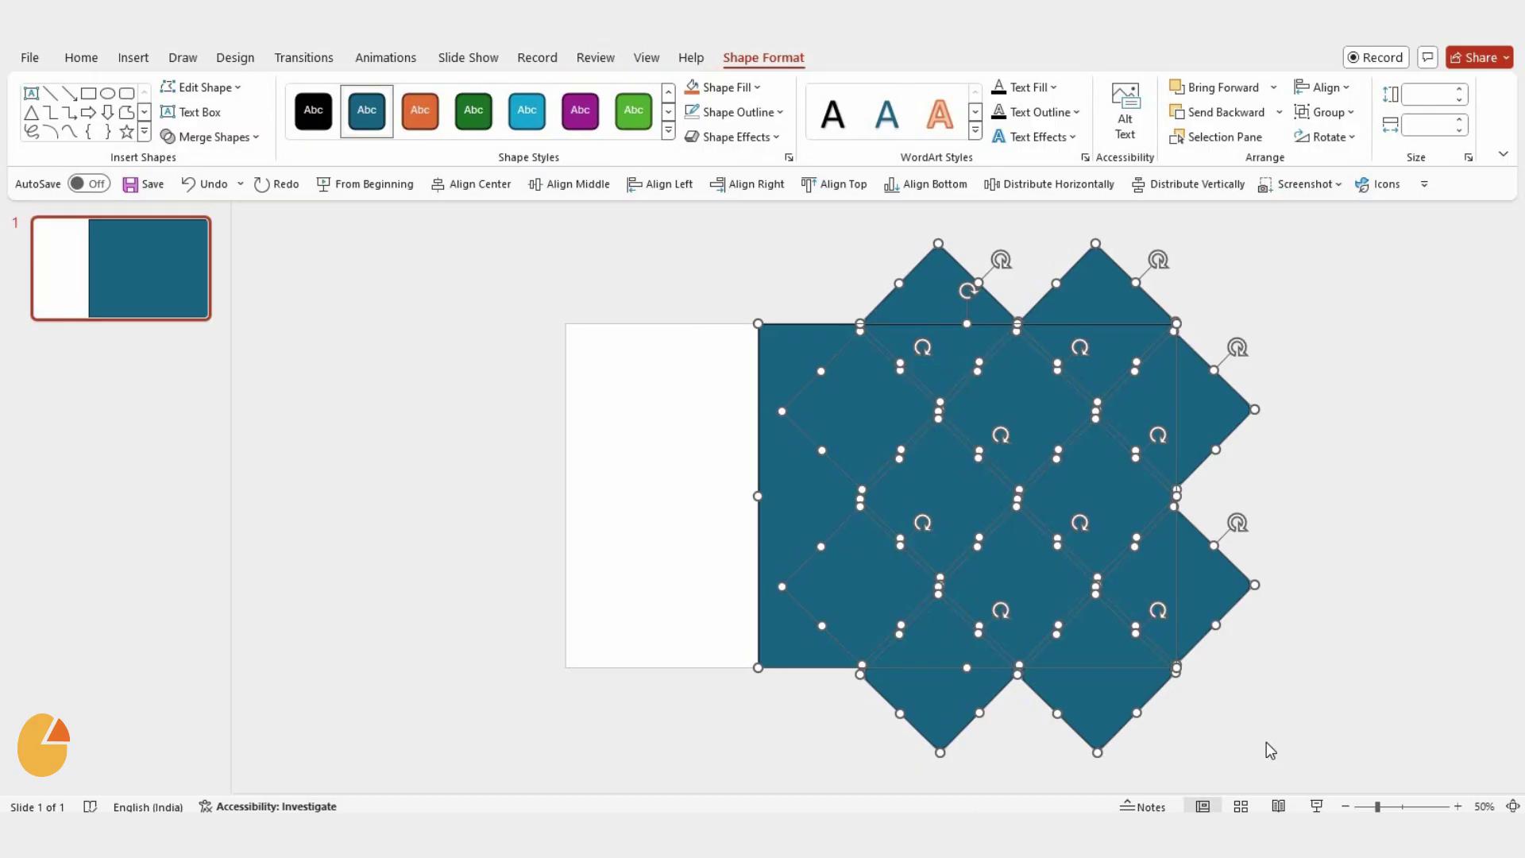
left_click(236, 137)
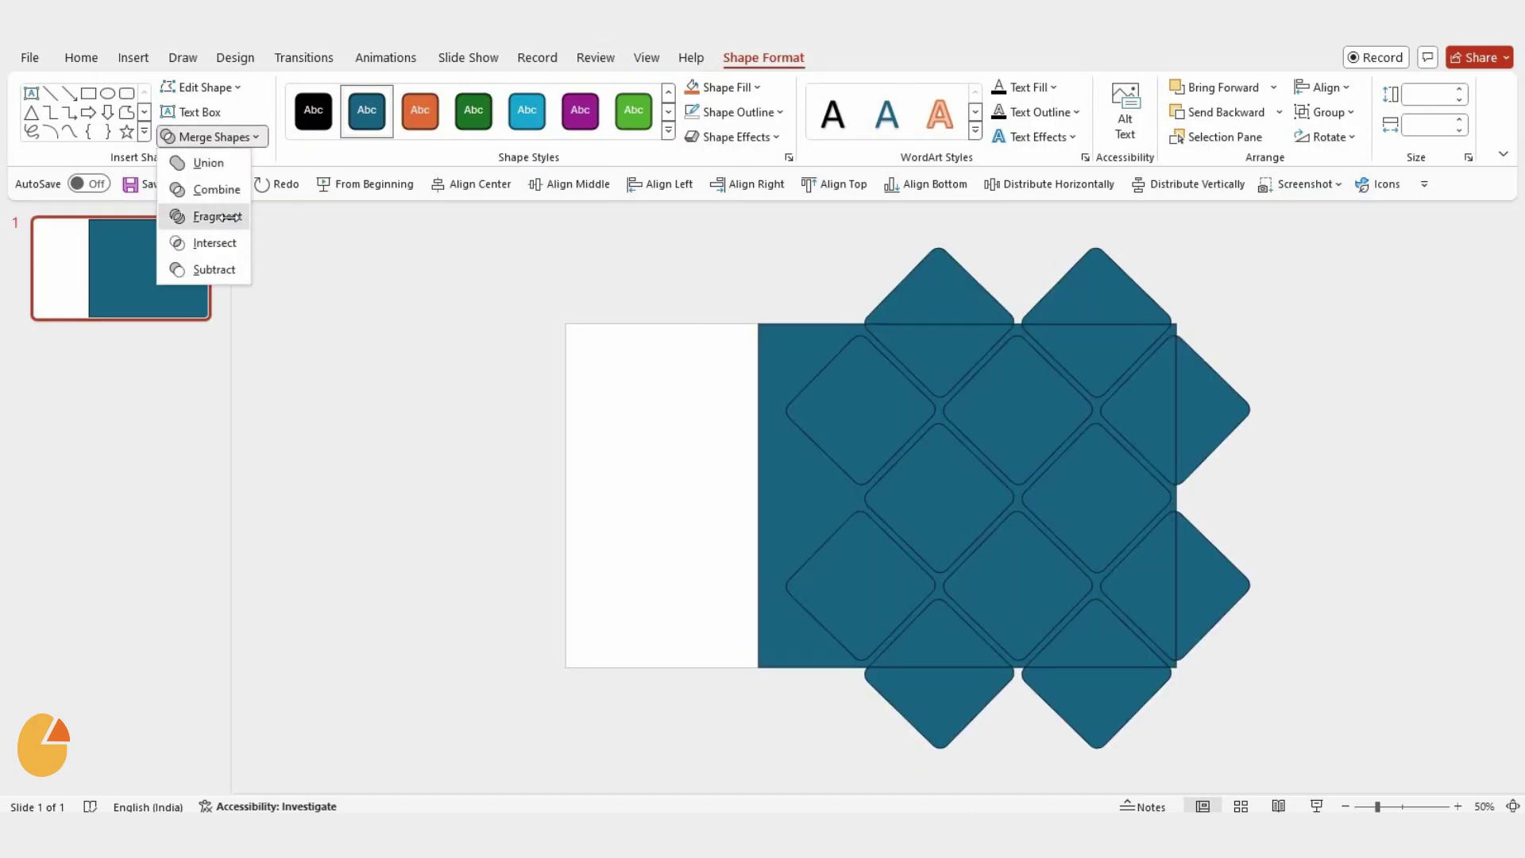
left_click(218, 216)
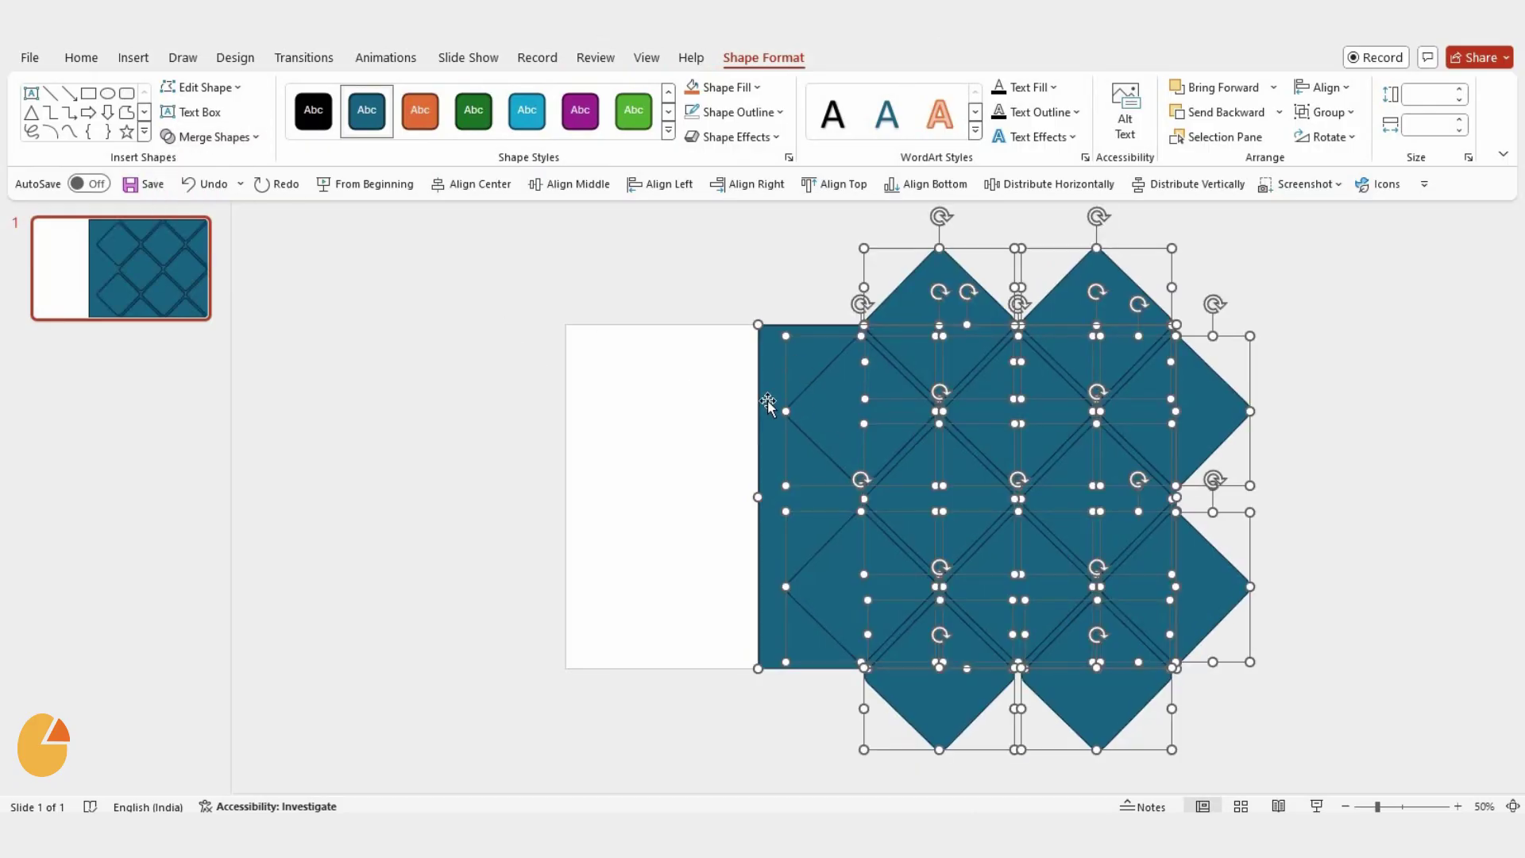
left_click(737, 388)
Step: Delete the filler fragment and the first diamond pieces overhanging the slide
key("Delete")
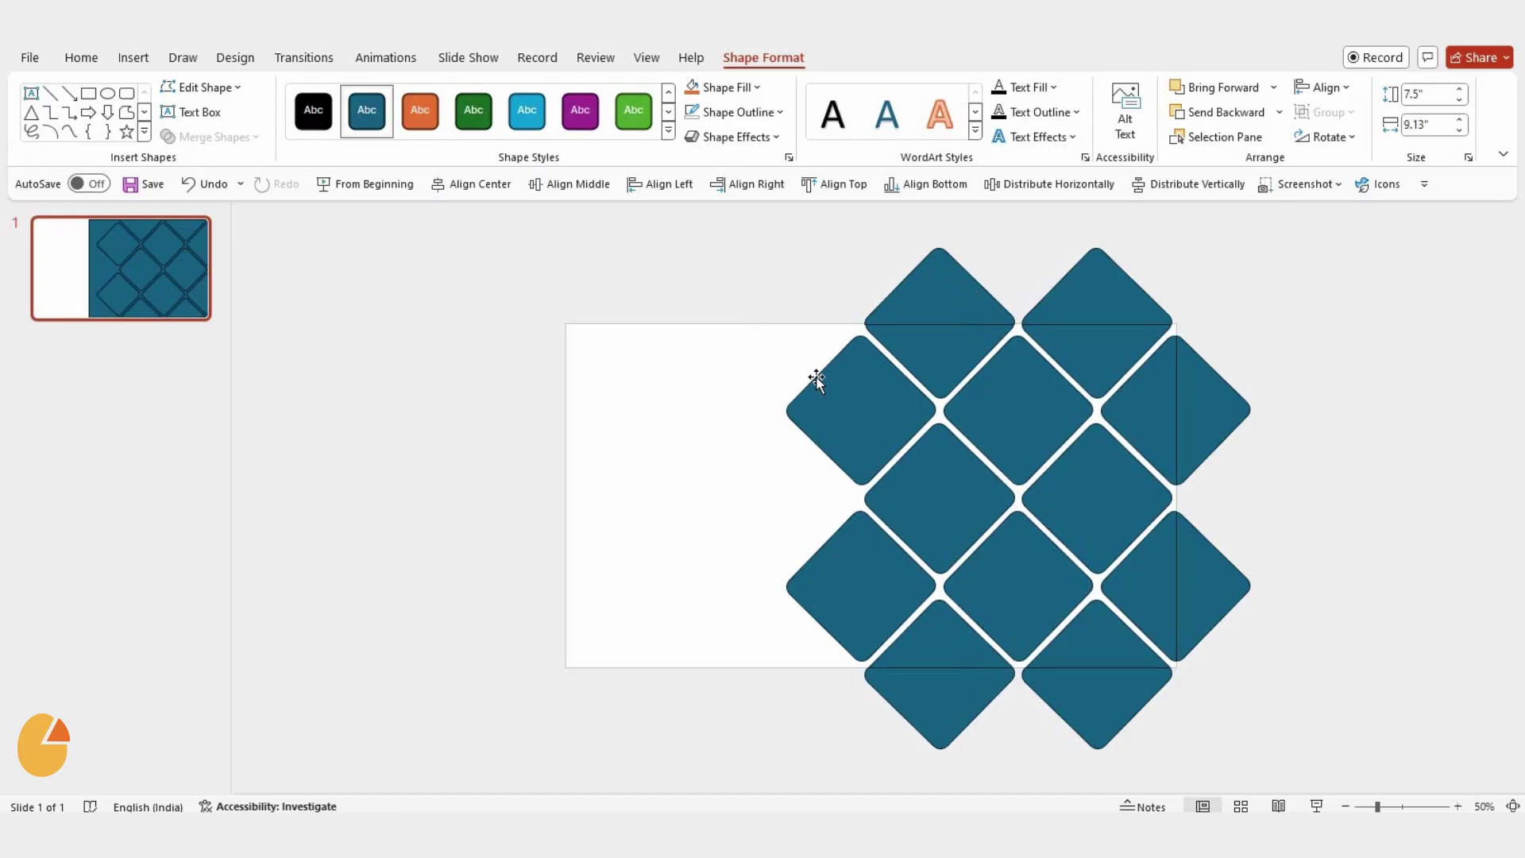
left_click(987, 283)
key("Delete")
left_click(1156, 293)
key("Delete")
left_click(1223, 426)
key("Delete")
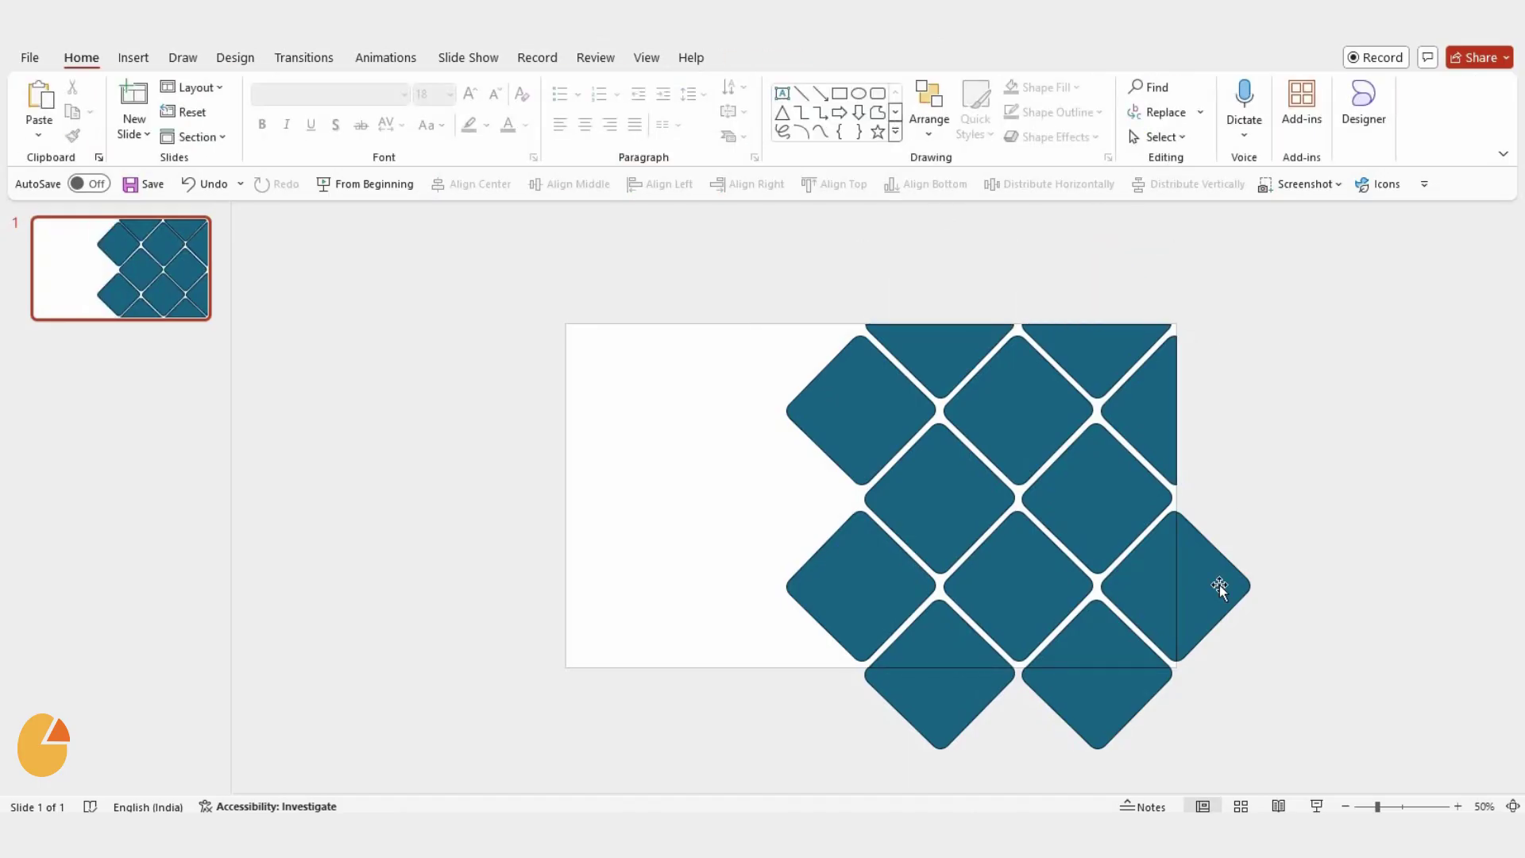
Step: Delete the remaining pieces hanging past the right and bottom edges
left_click(1219, 586)
key("Delete")
left_click(1136, 721)
key("Delete")
left_click(956, 715)
key("Delete")
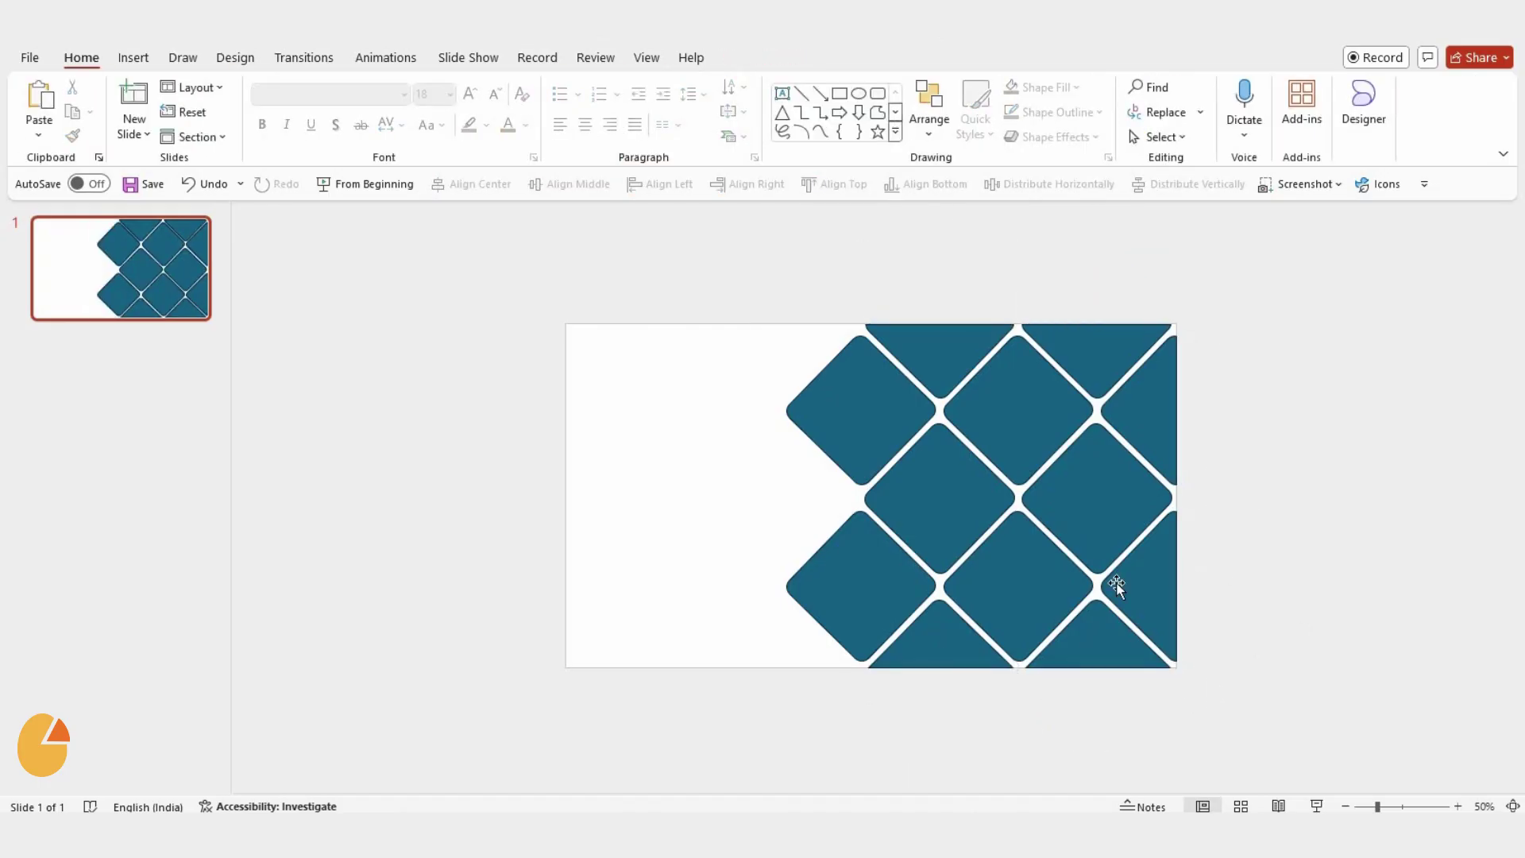
scroll(1141, 573, "up", 2)
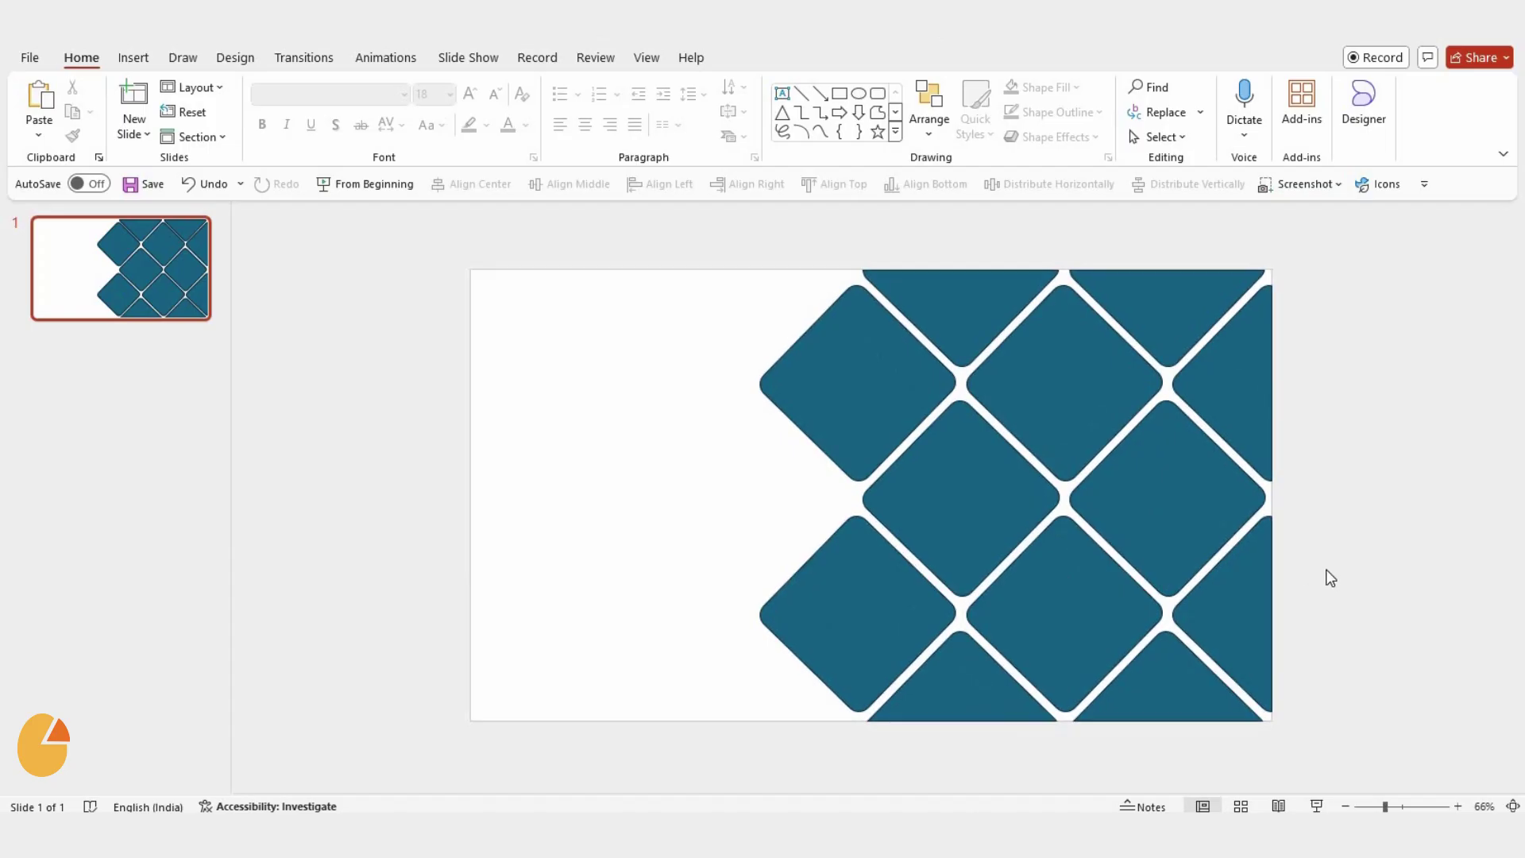
Step: Insert the sunset tree photo from this device onto the slide
left_click(138, 62)
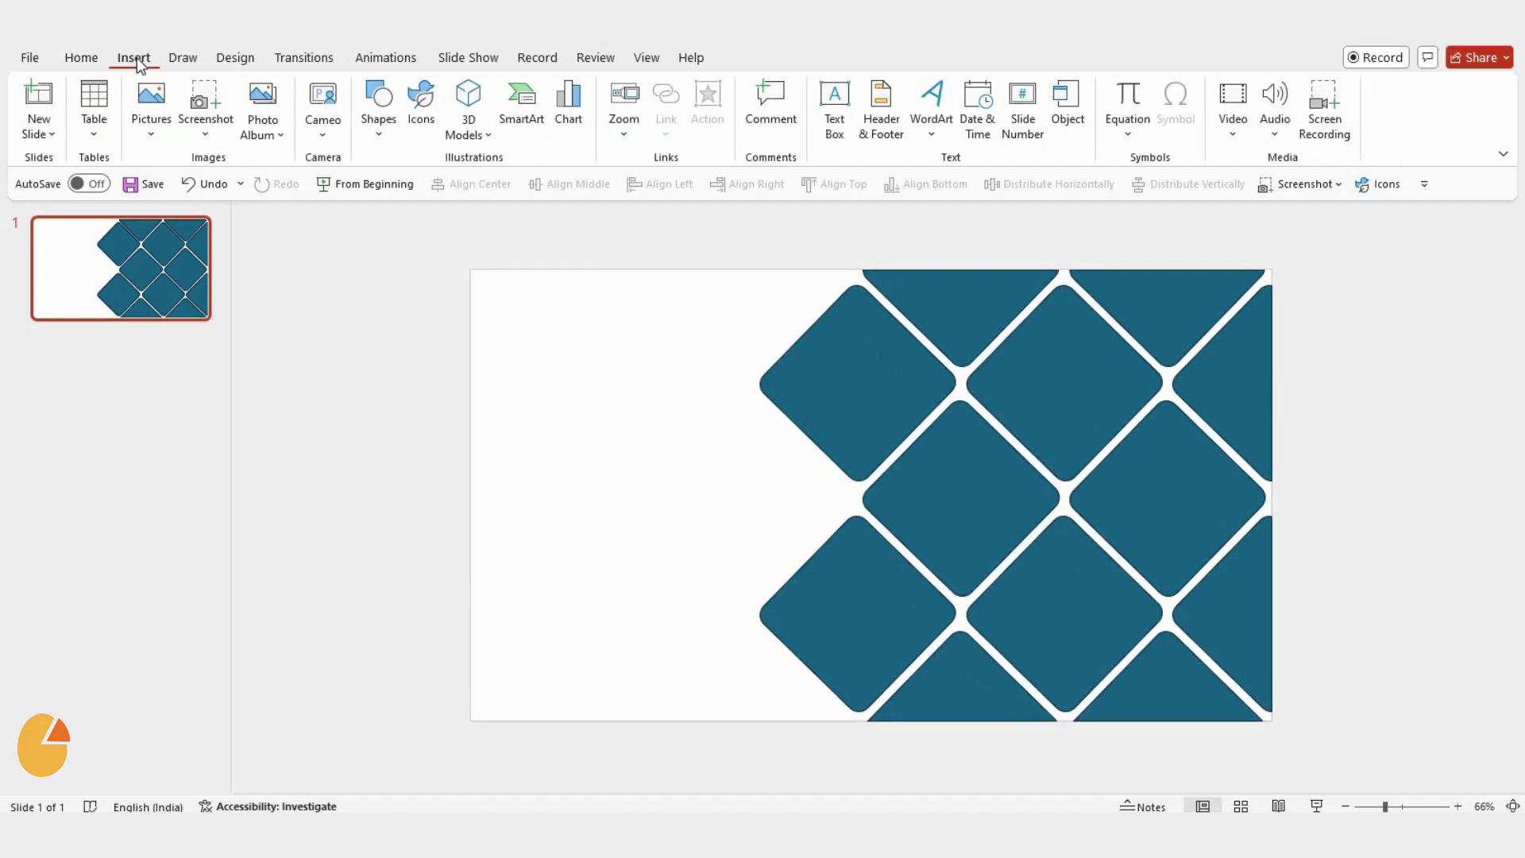
left_click(151, 141)
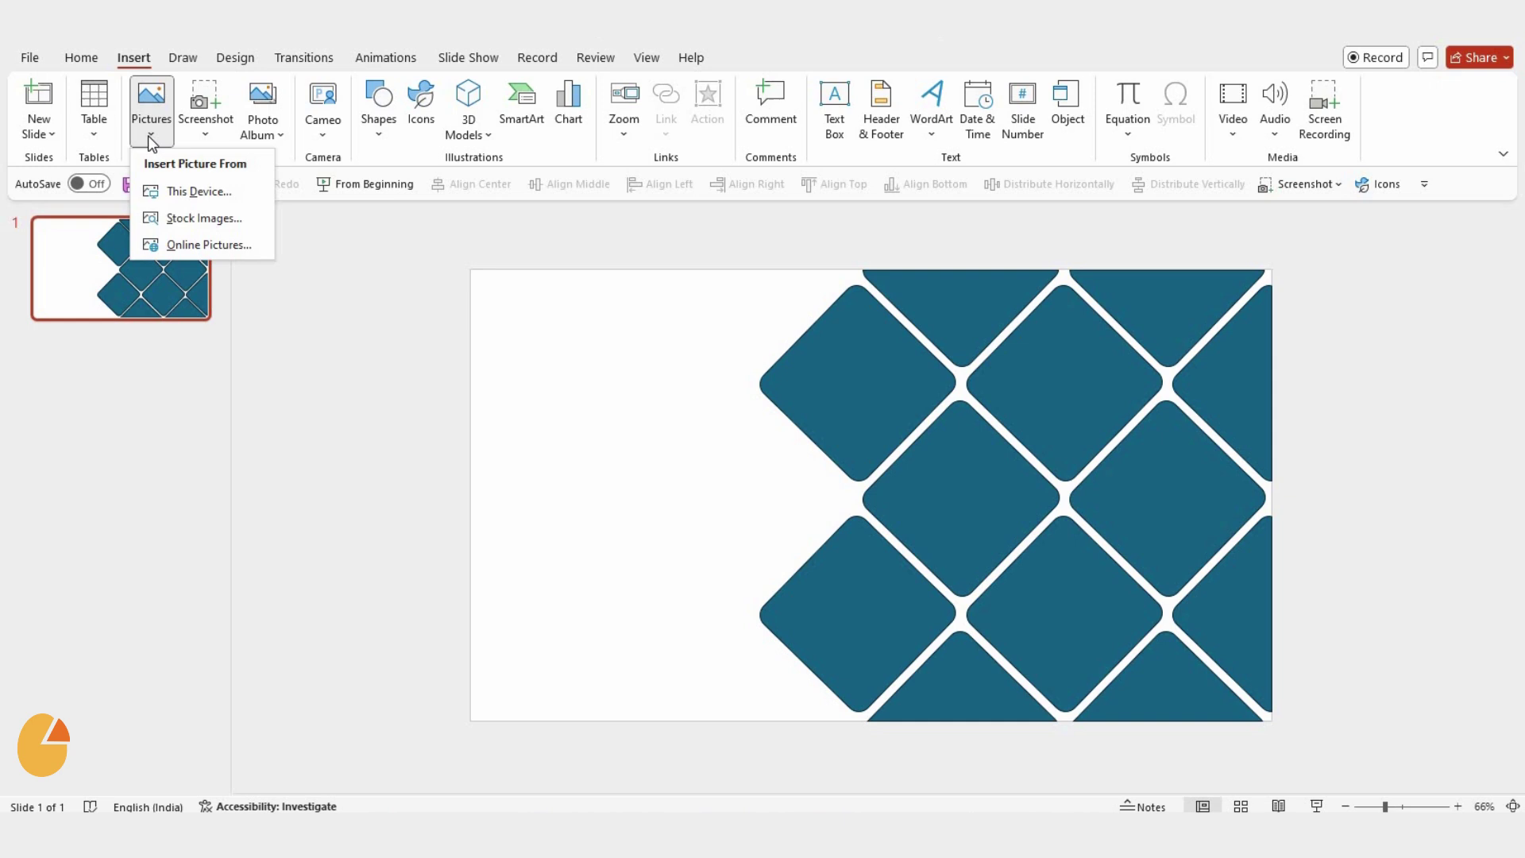
left_click(179, 195)
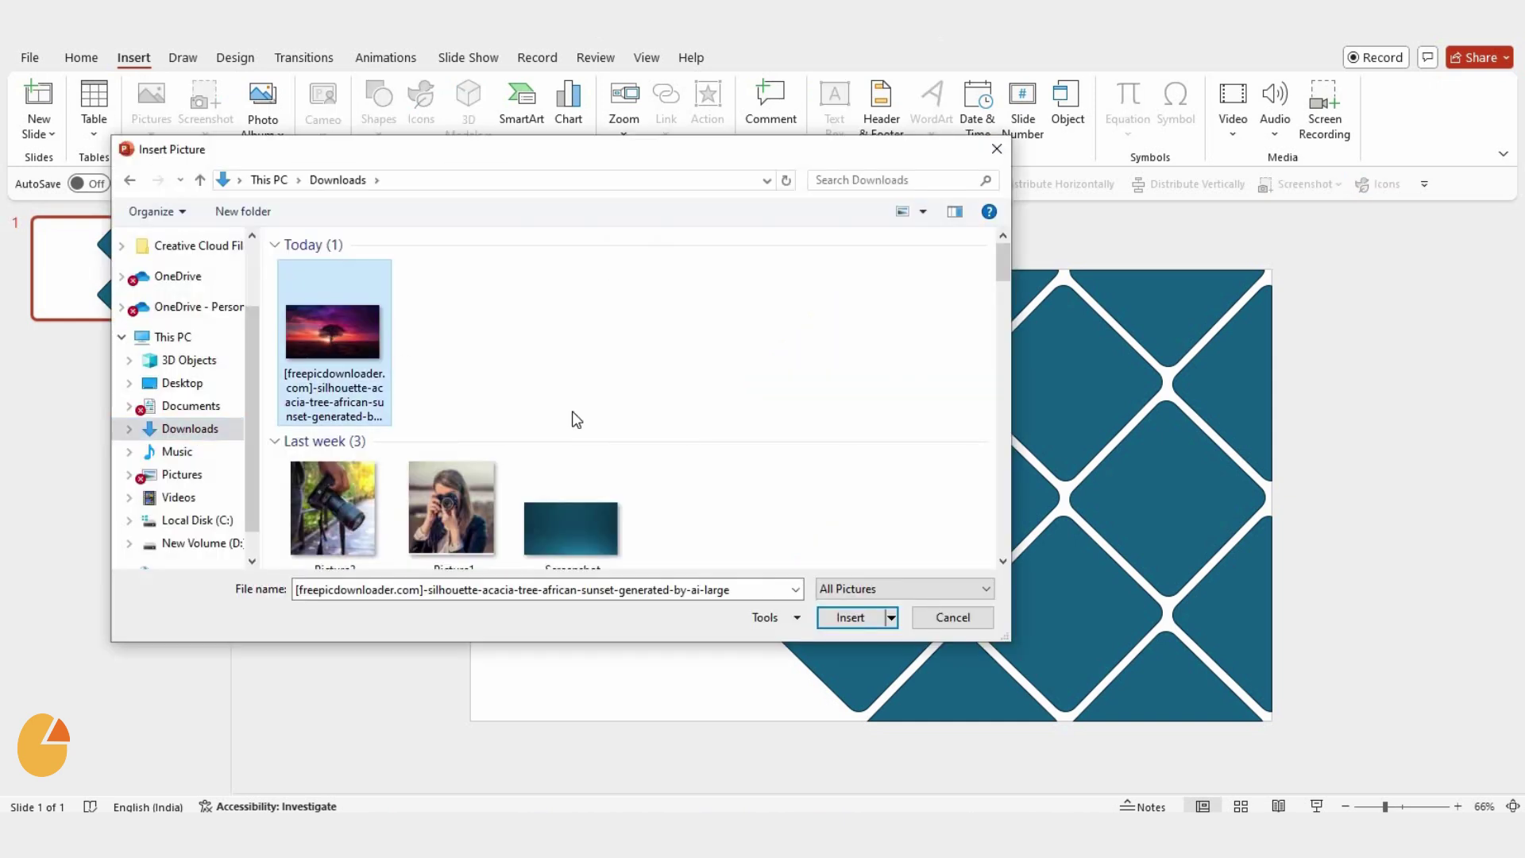
left_click(854, 618)
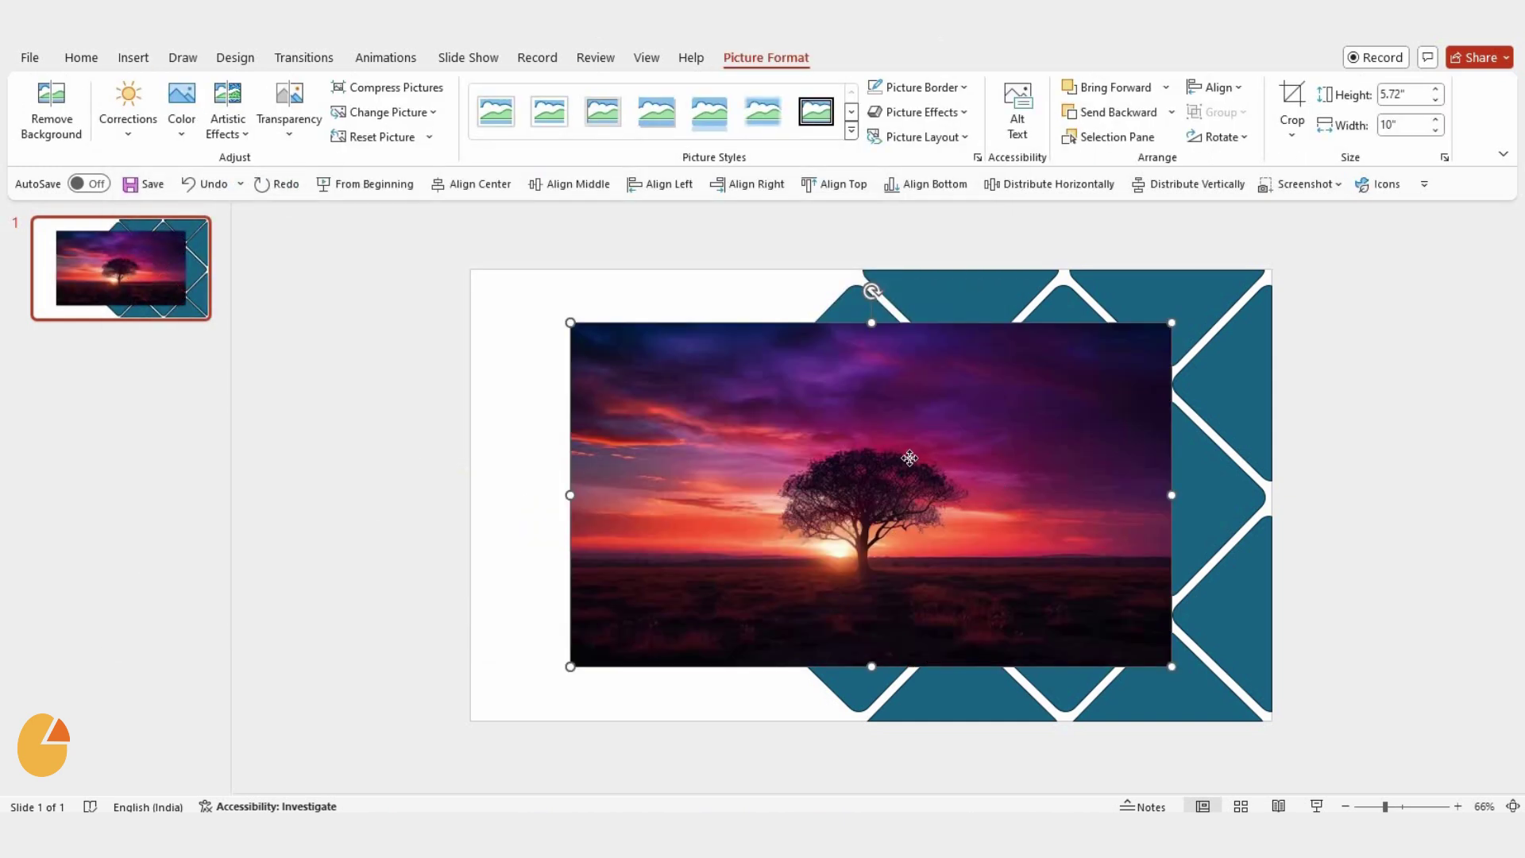
Step: Stretch the photo from the top-left corner to cover the whole slide
left_click_drag(909, 458, 808, 404)
left_click_drag(1072, 612, 1271, 715)
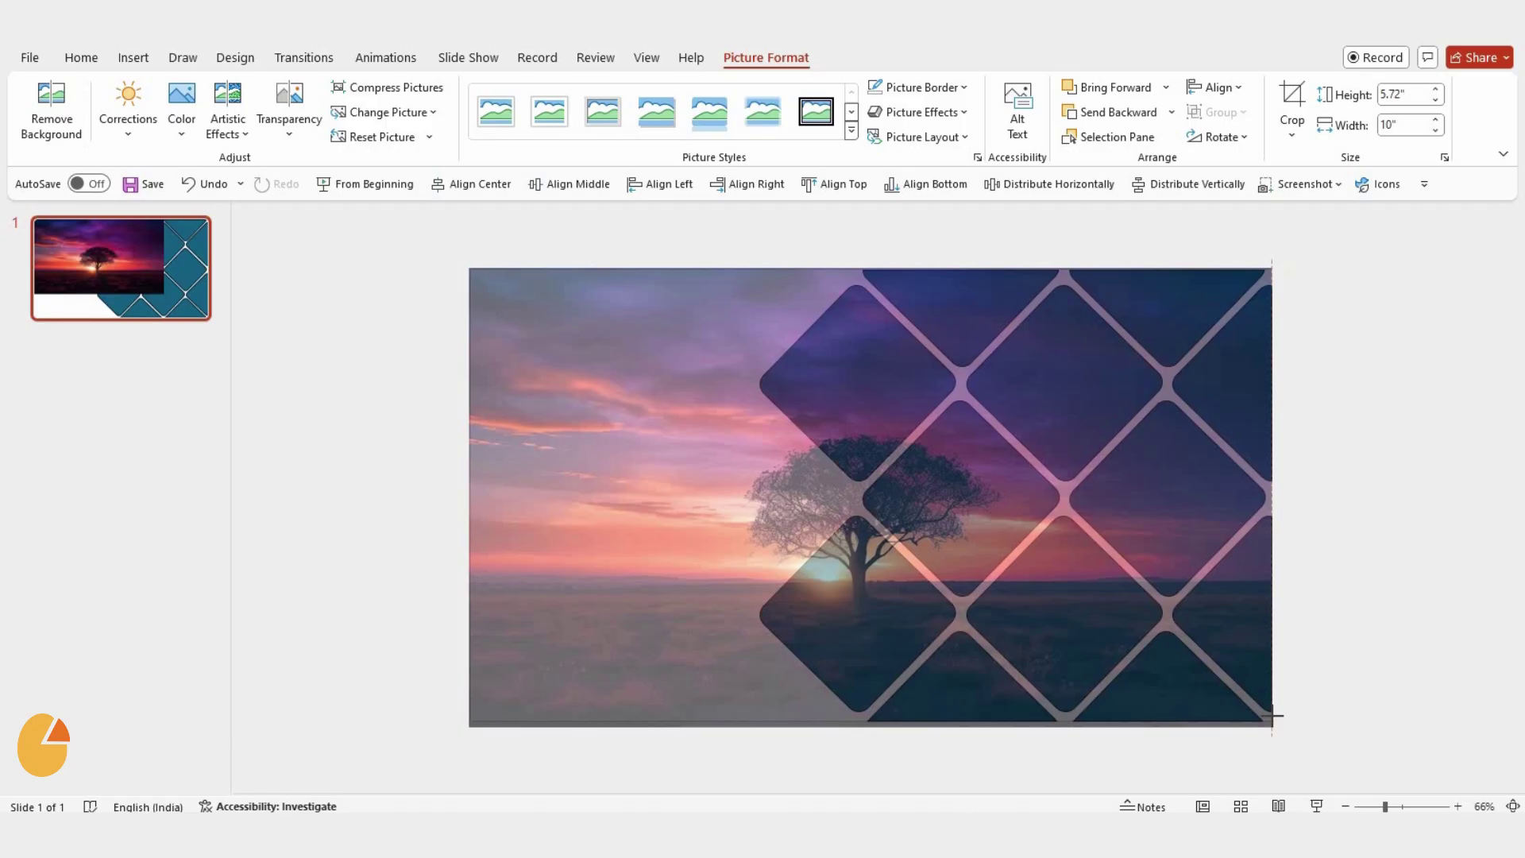
left_click_drag(1199, 679, 1197, 676)
right_click(677, 419)
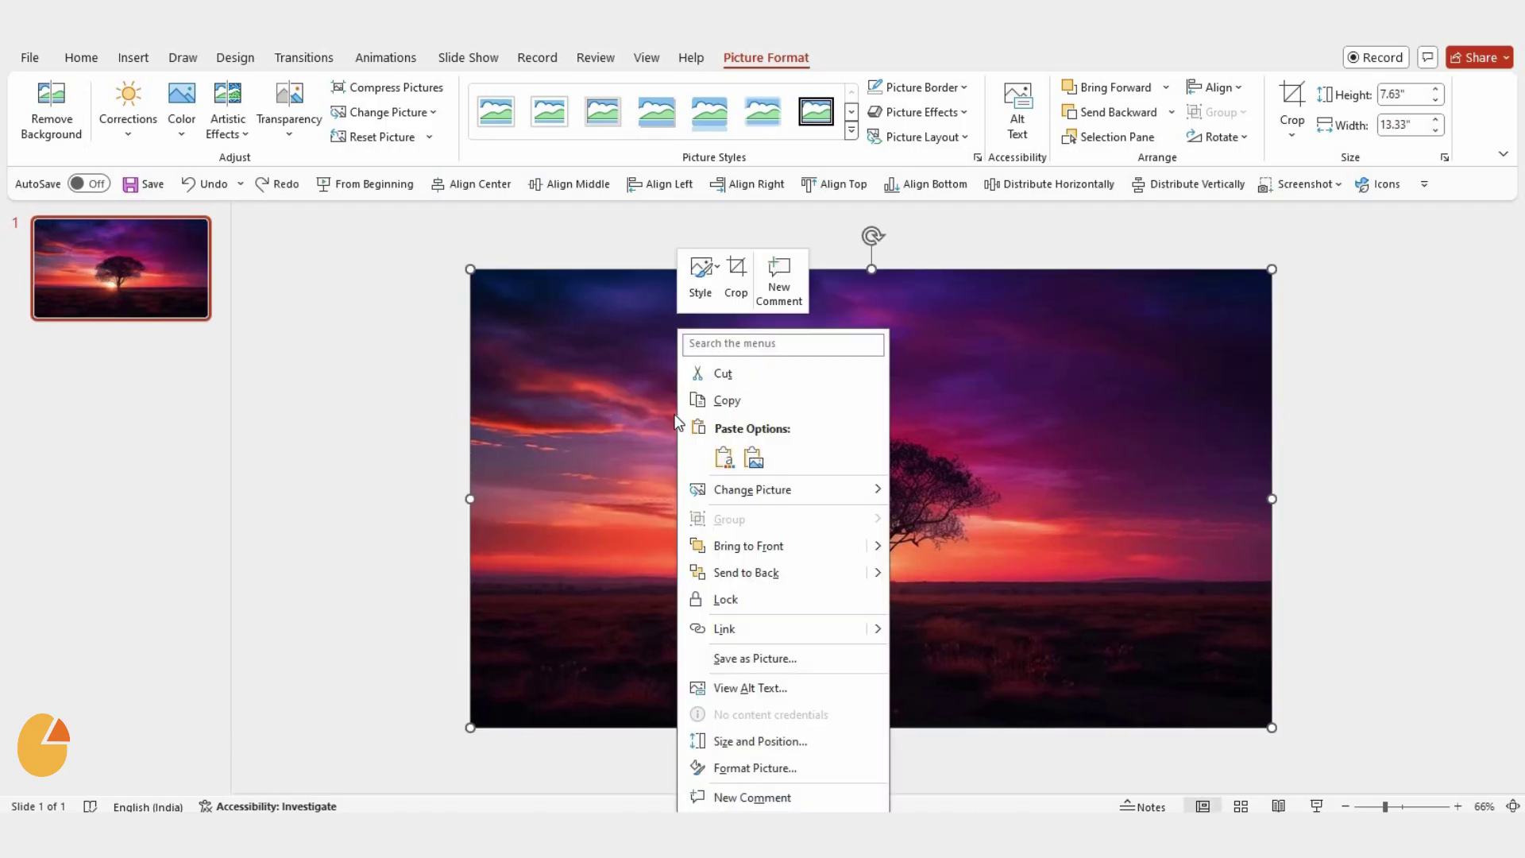
Step: Cut the photo and apply it from the clipboard as the grid's picture fill
left_click(736, 374)
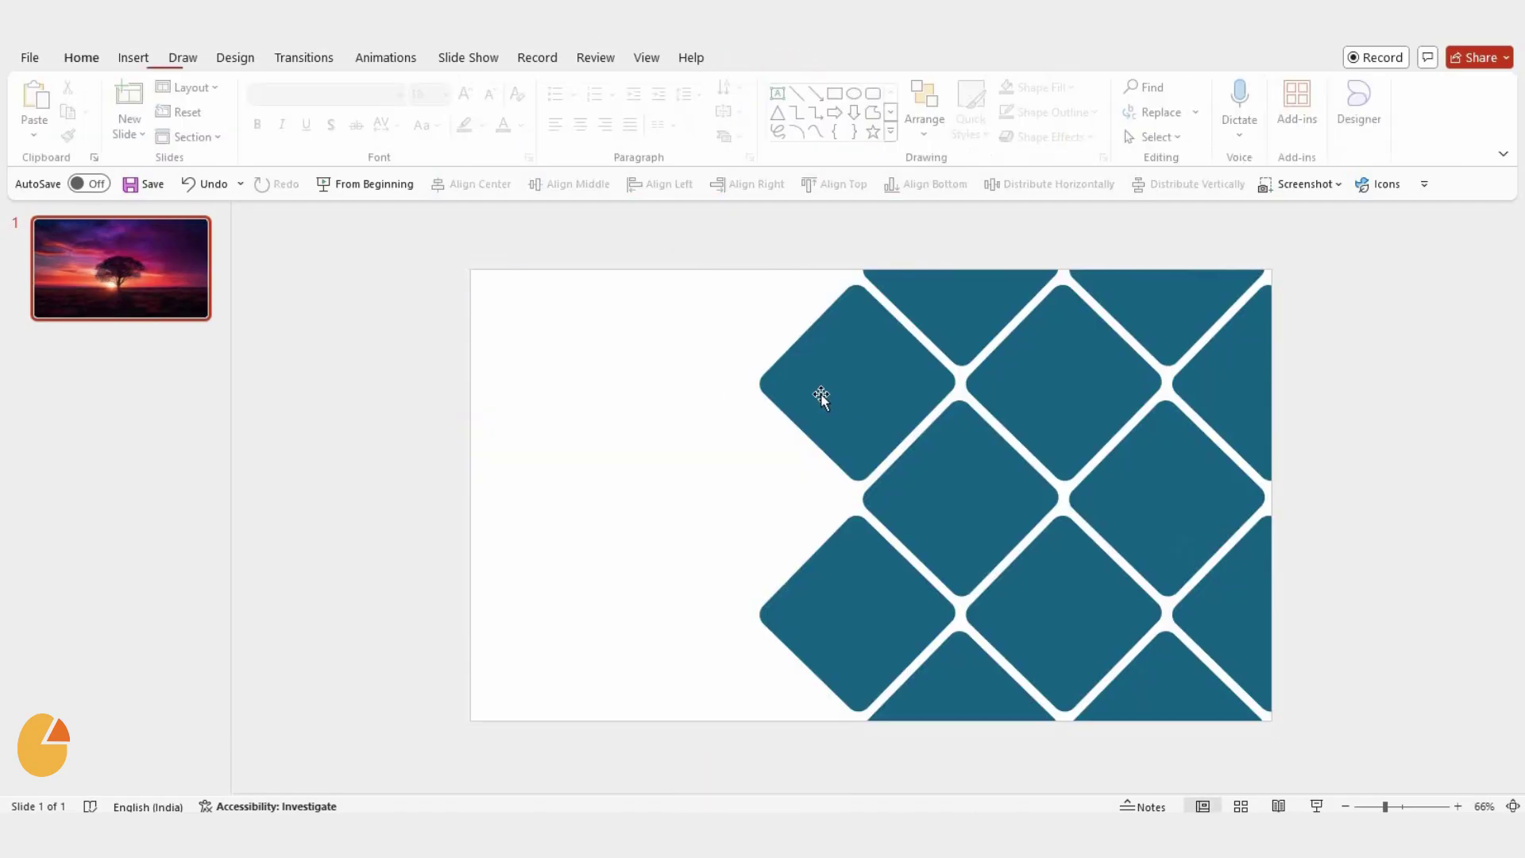
left_click(845, 387)
right_click(844, 387)
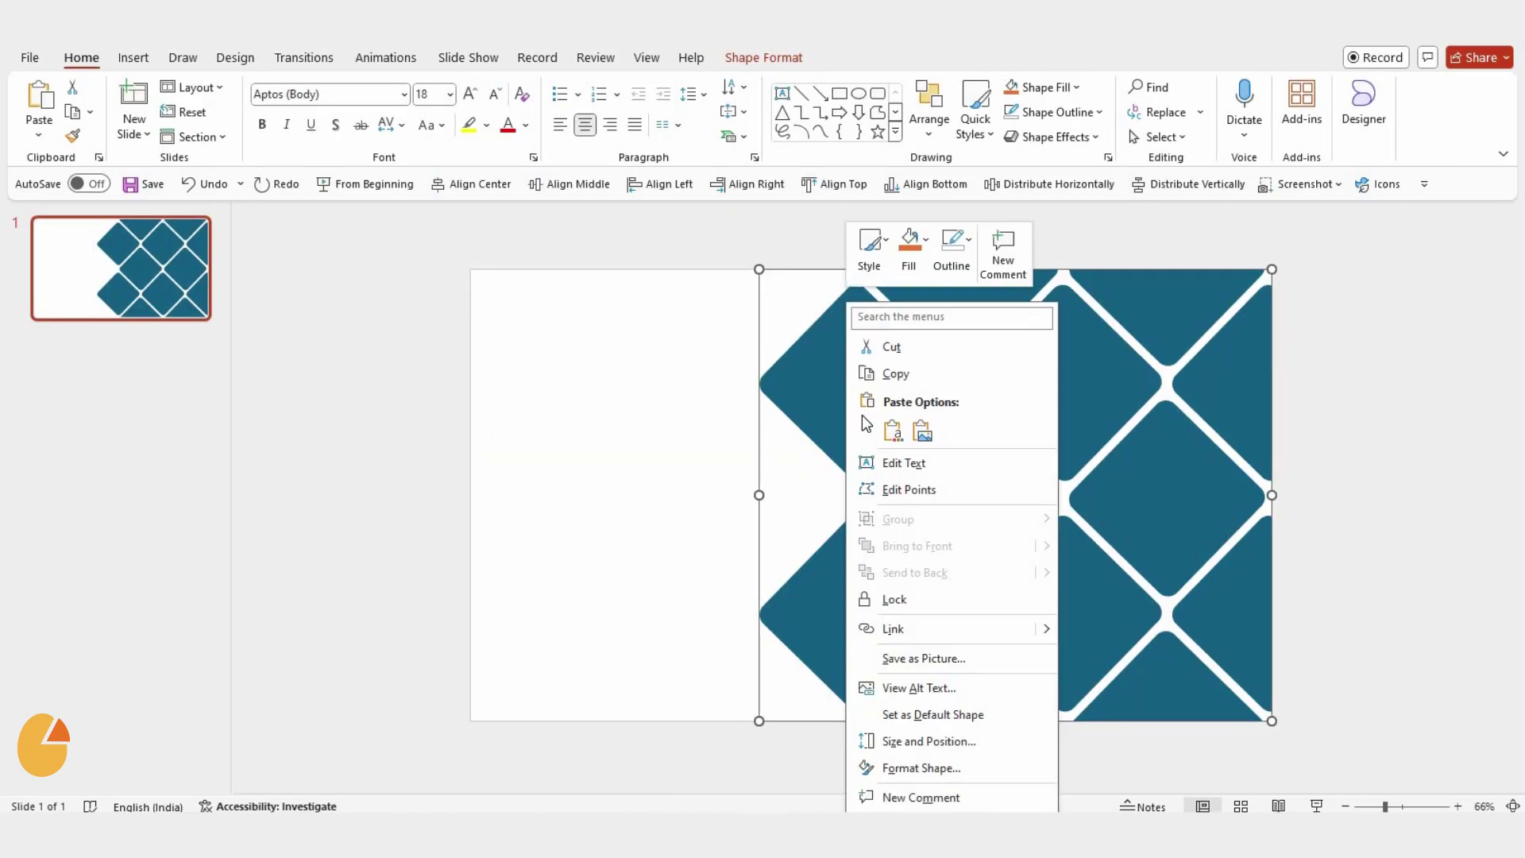
left_click(933, 769)
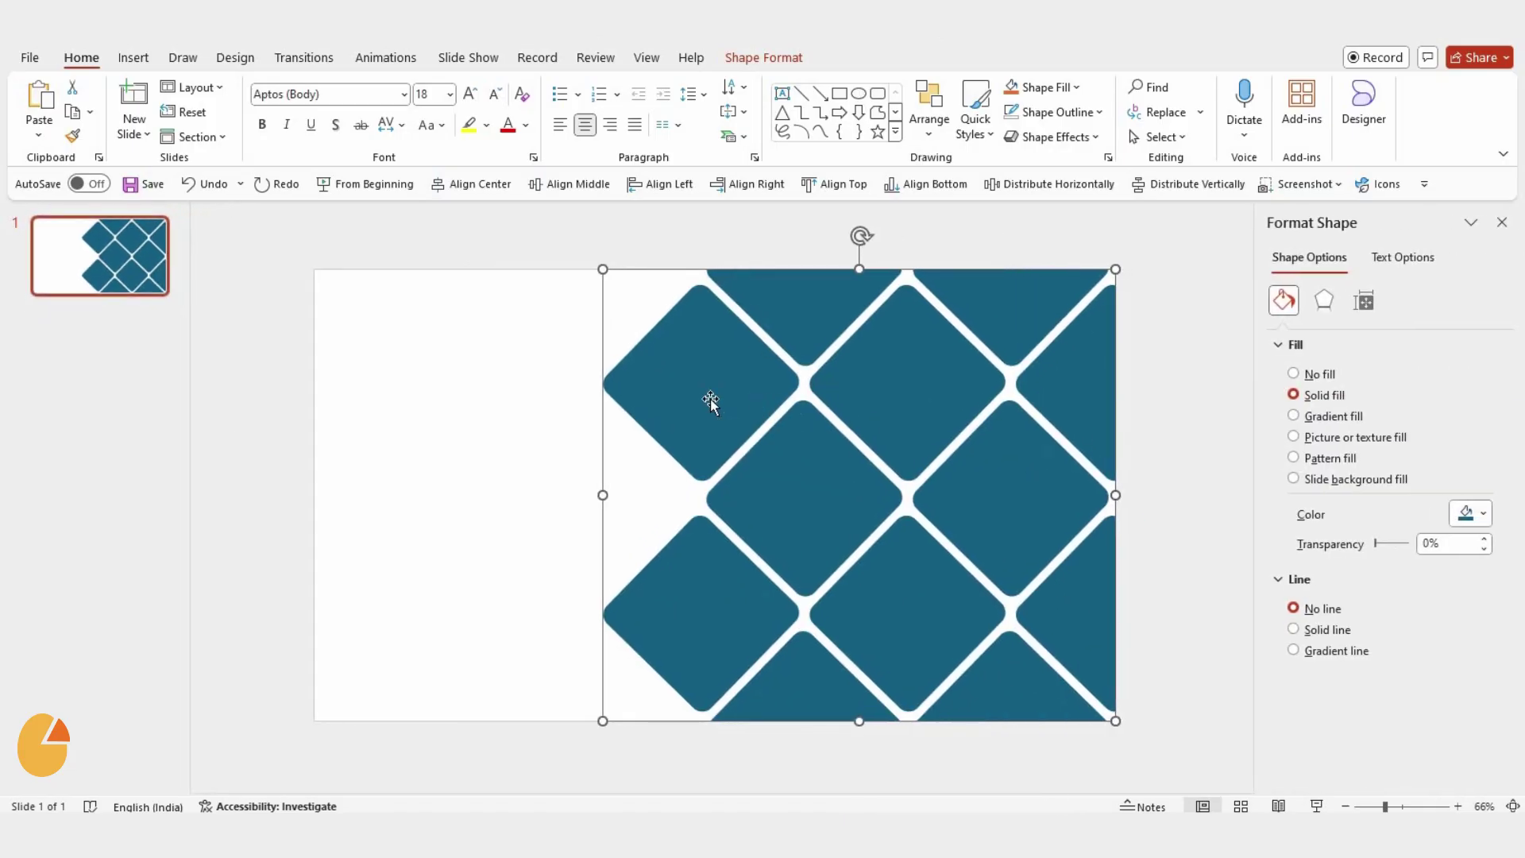
left_click(1328, 443)
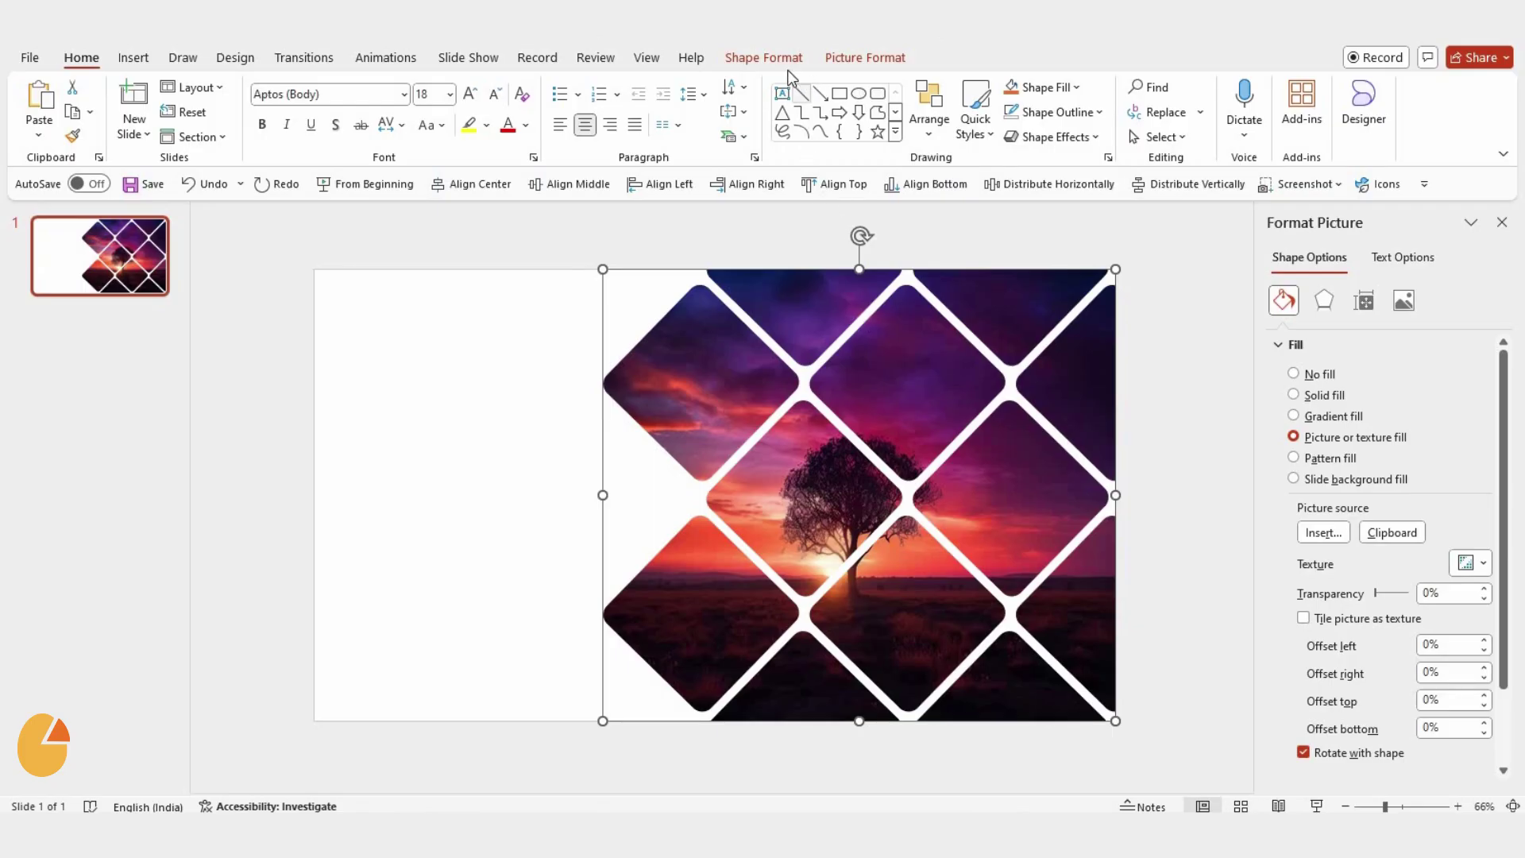
Step: Crop the grid's photo with Fill and shift it so the tree sits centrally
left_click(864, 59)
left_click(1291, 103)
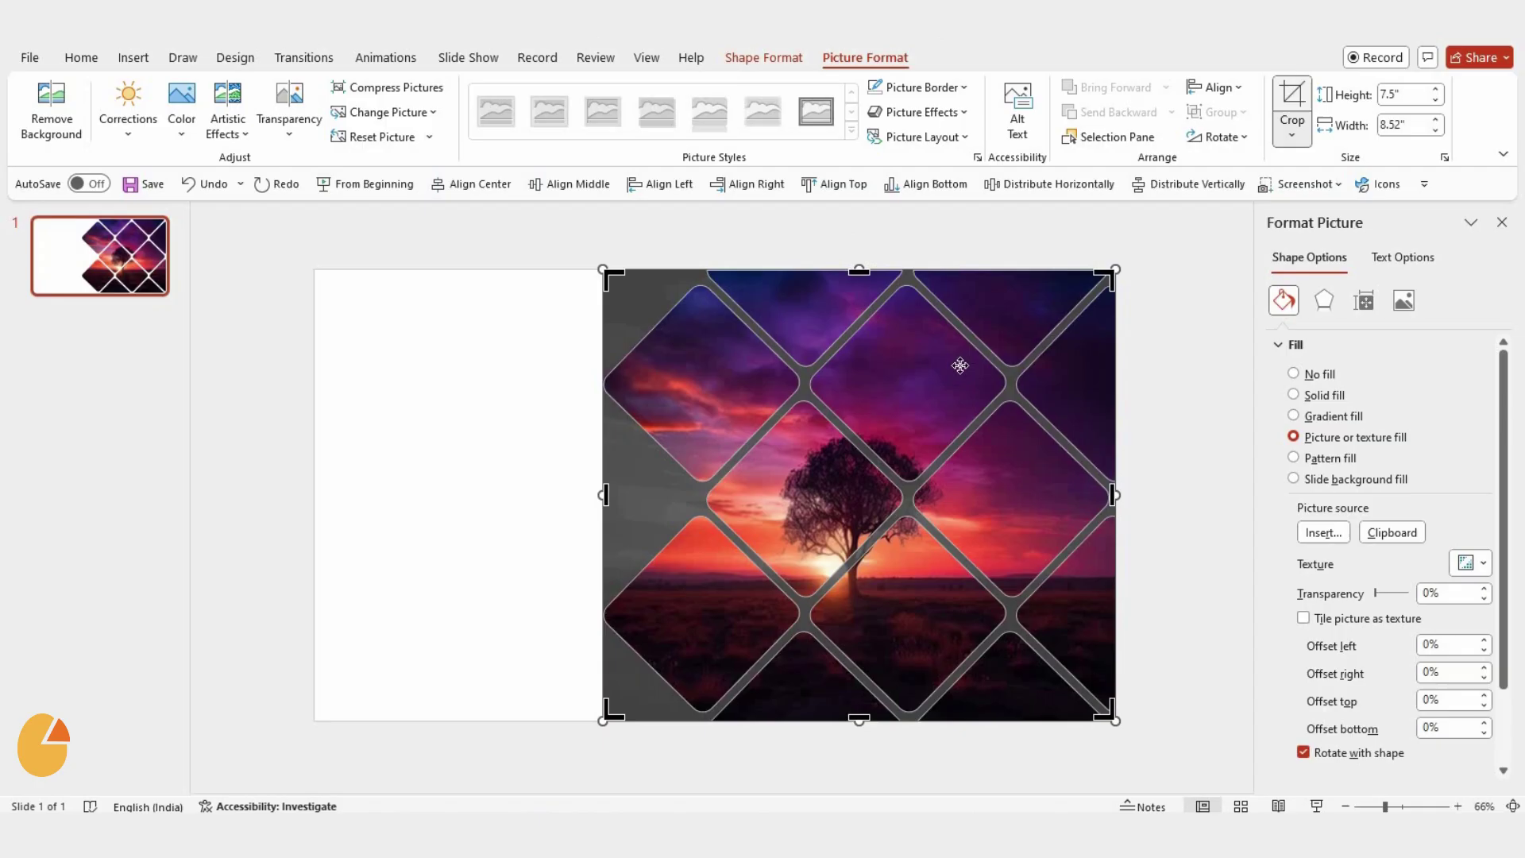
left_click_drag(802, 518, 802, 505)
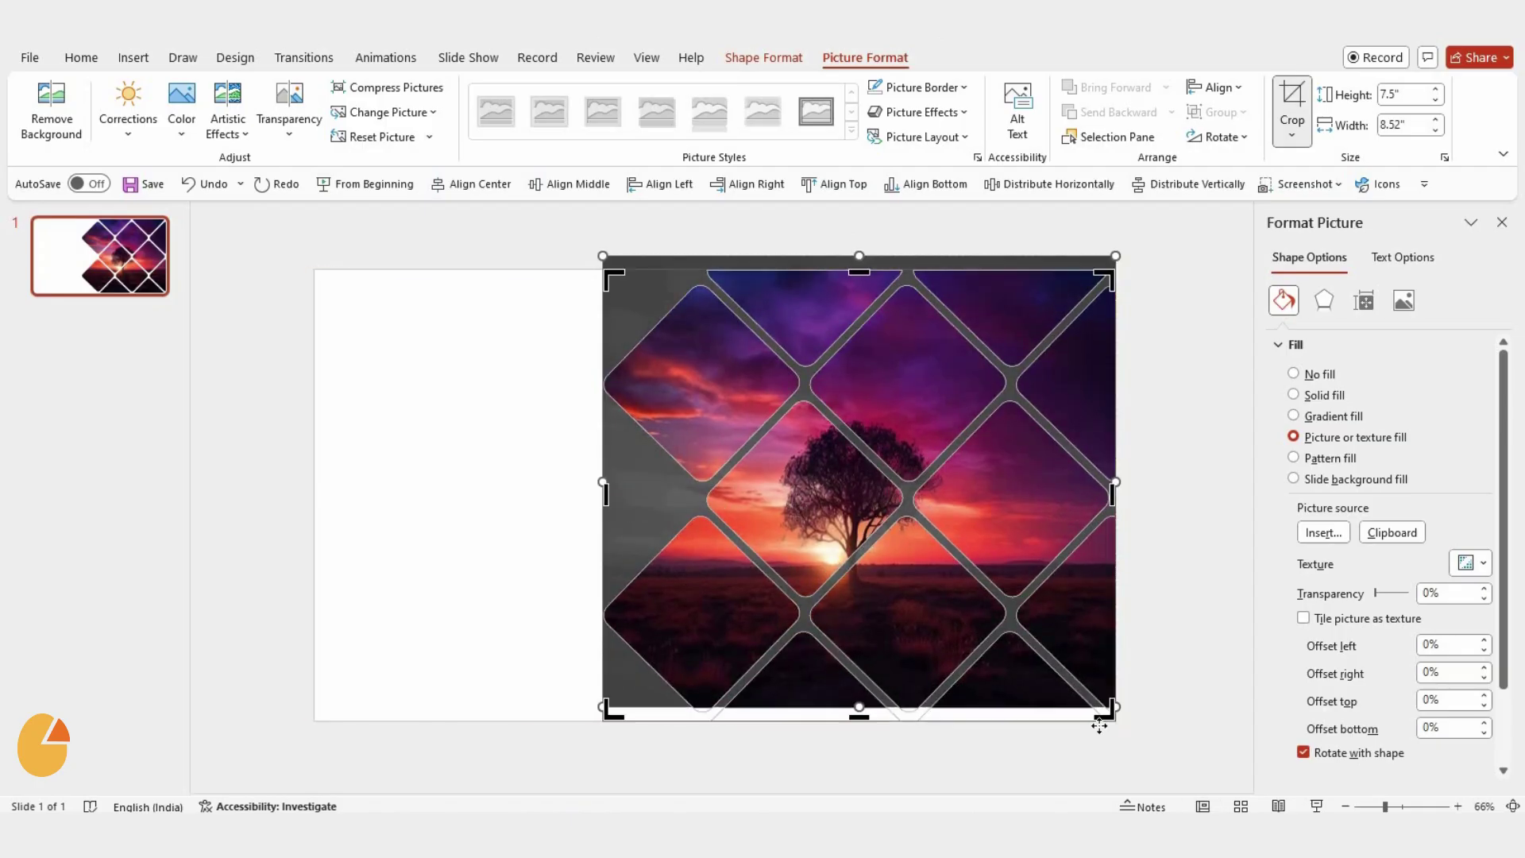
left_click_drag(1115, 720, 1229, 735)
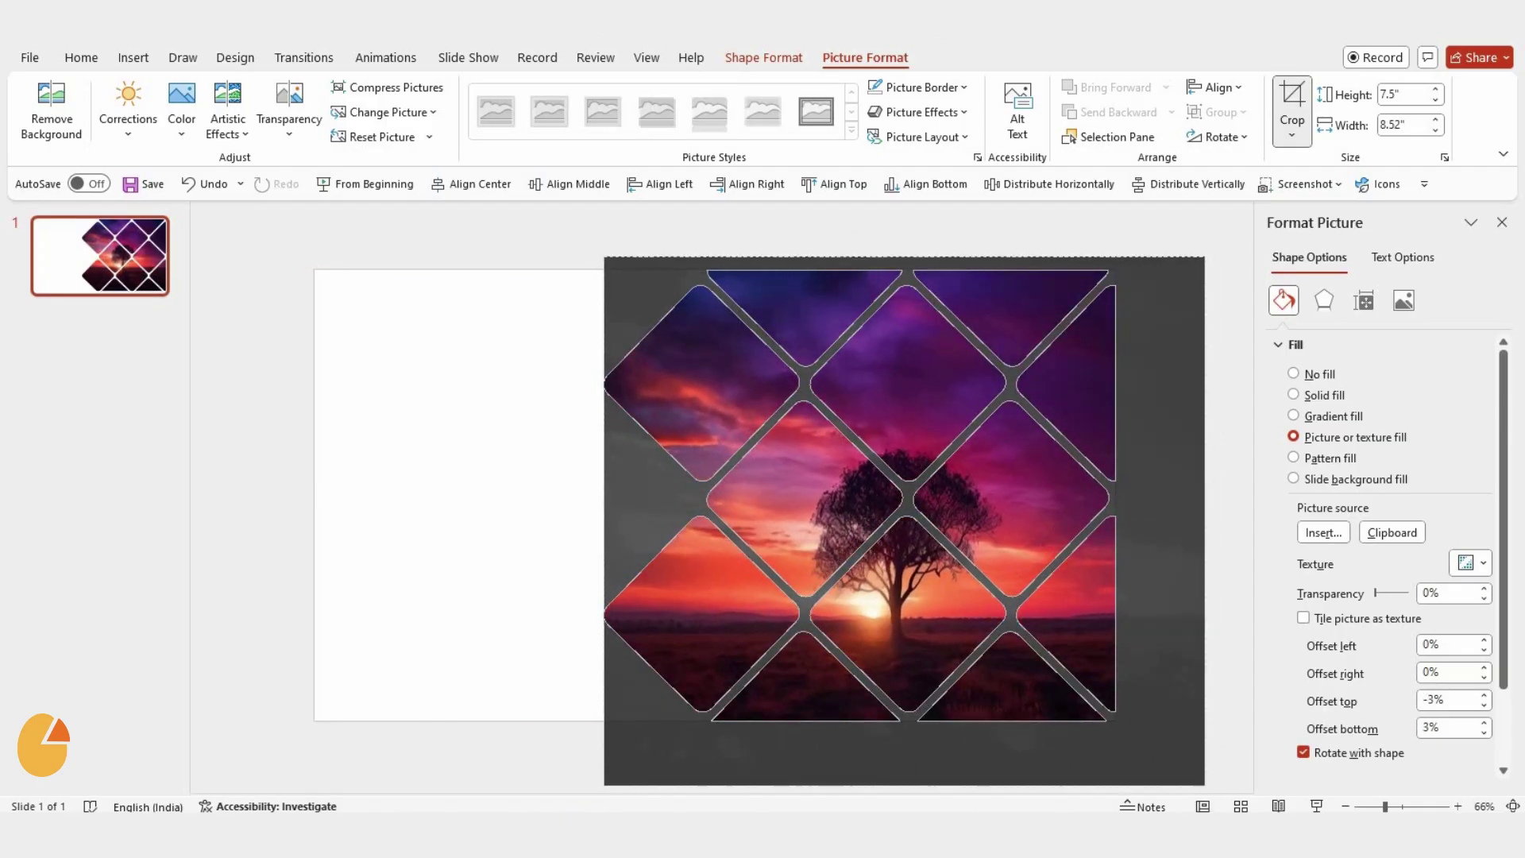
left_click(1291, 136)
left_click(1316, 245)
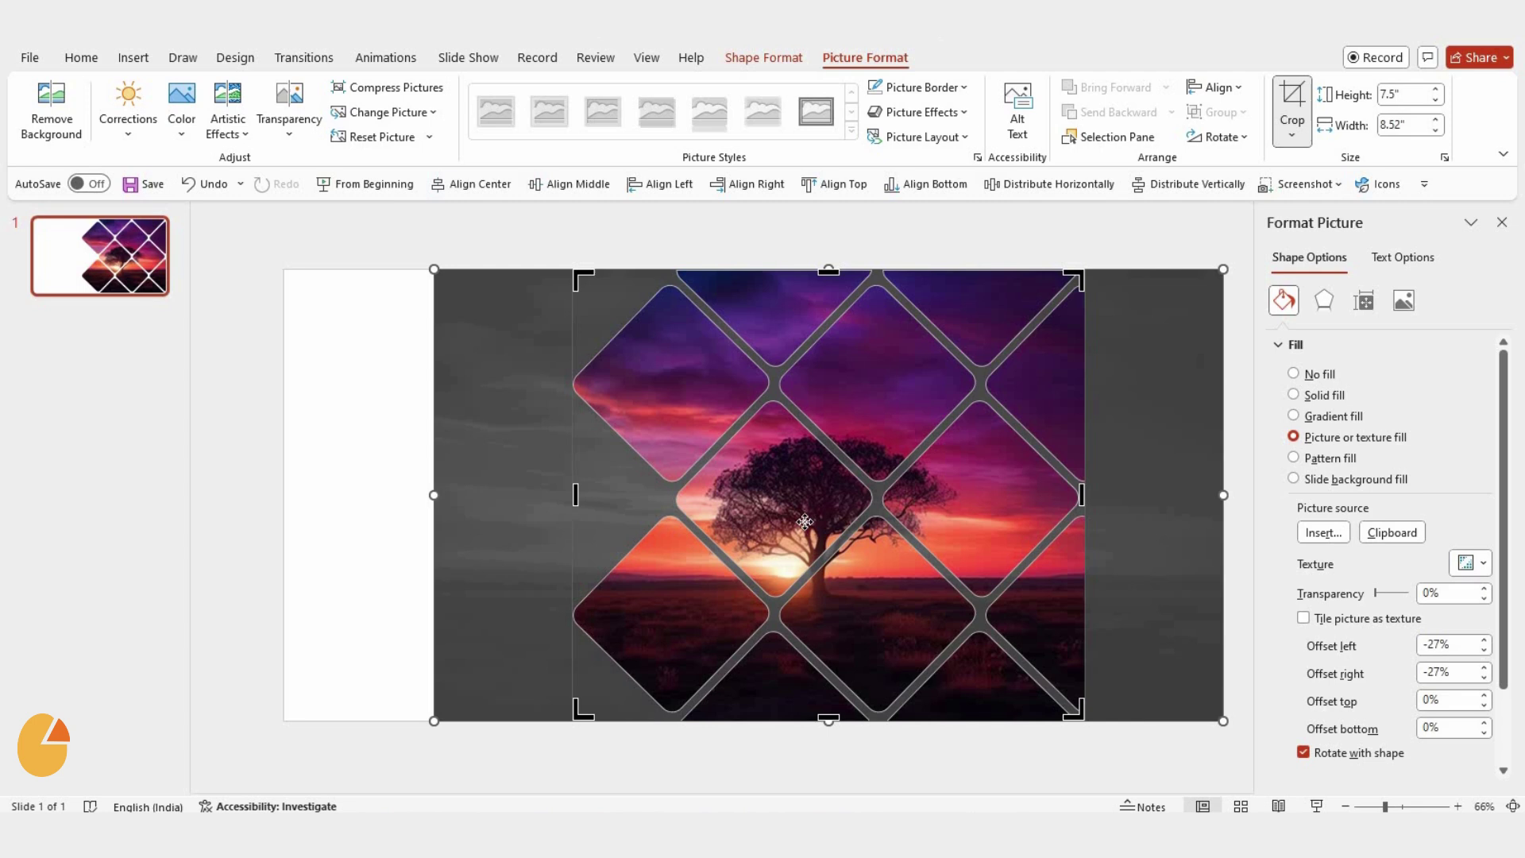
mouse_move(810, 521)
left_mouse_down()
mouse_move(826, 520)
mouse_move(802, 520)
left_mouse_up()
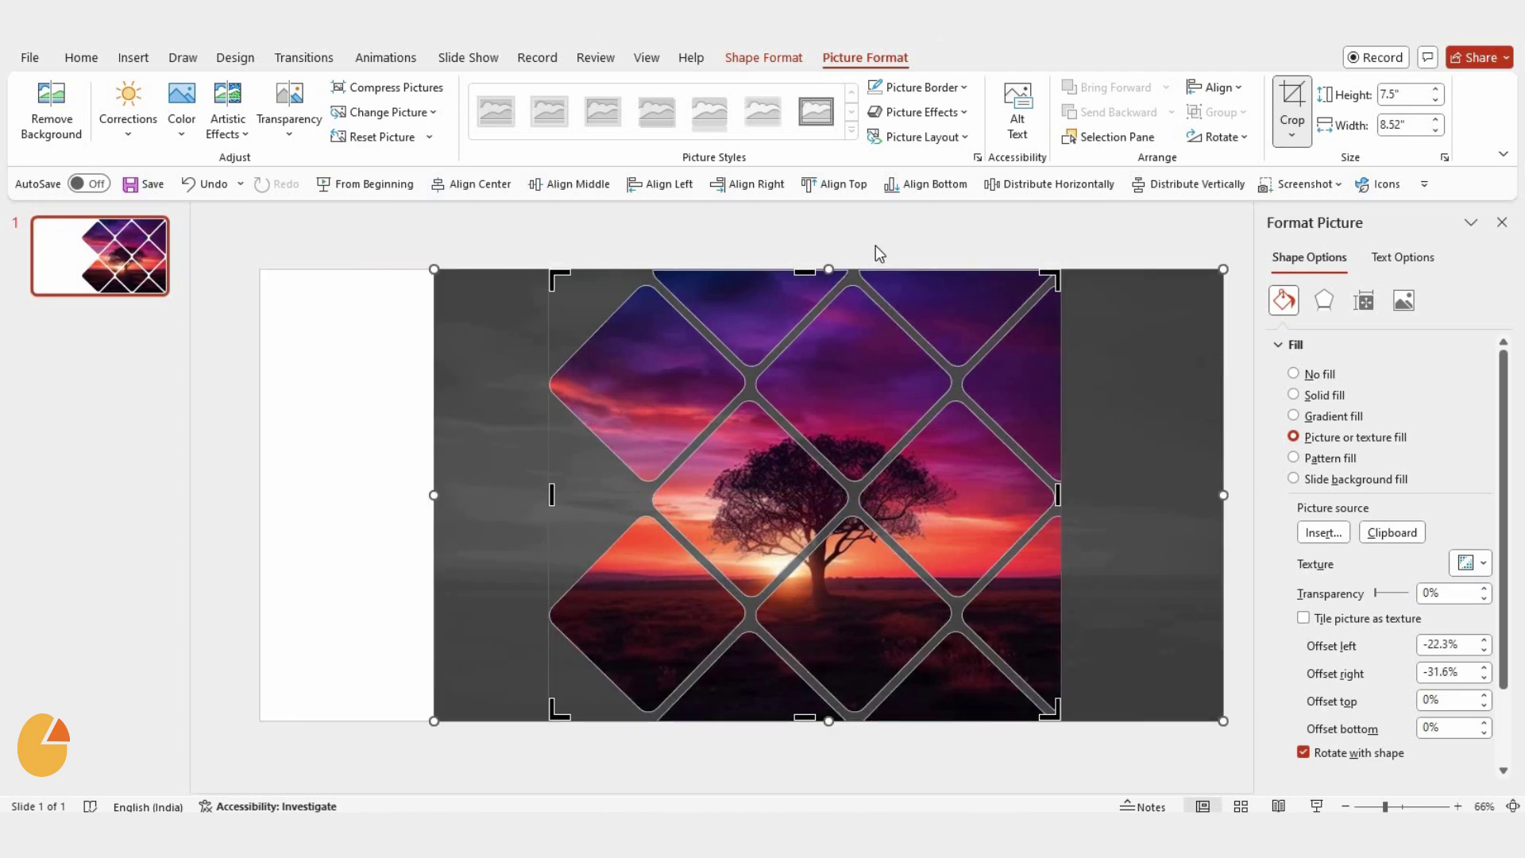
left_click(1089, 526)
Step: Apply an Outer Offset Bottom Right shadow with 70% transparency and 6 pt blur
double_click(931, 658)
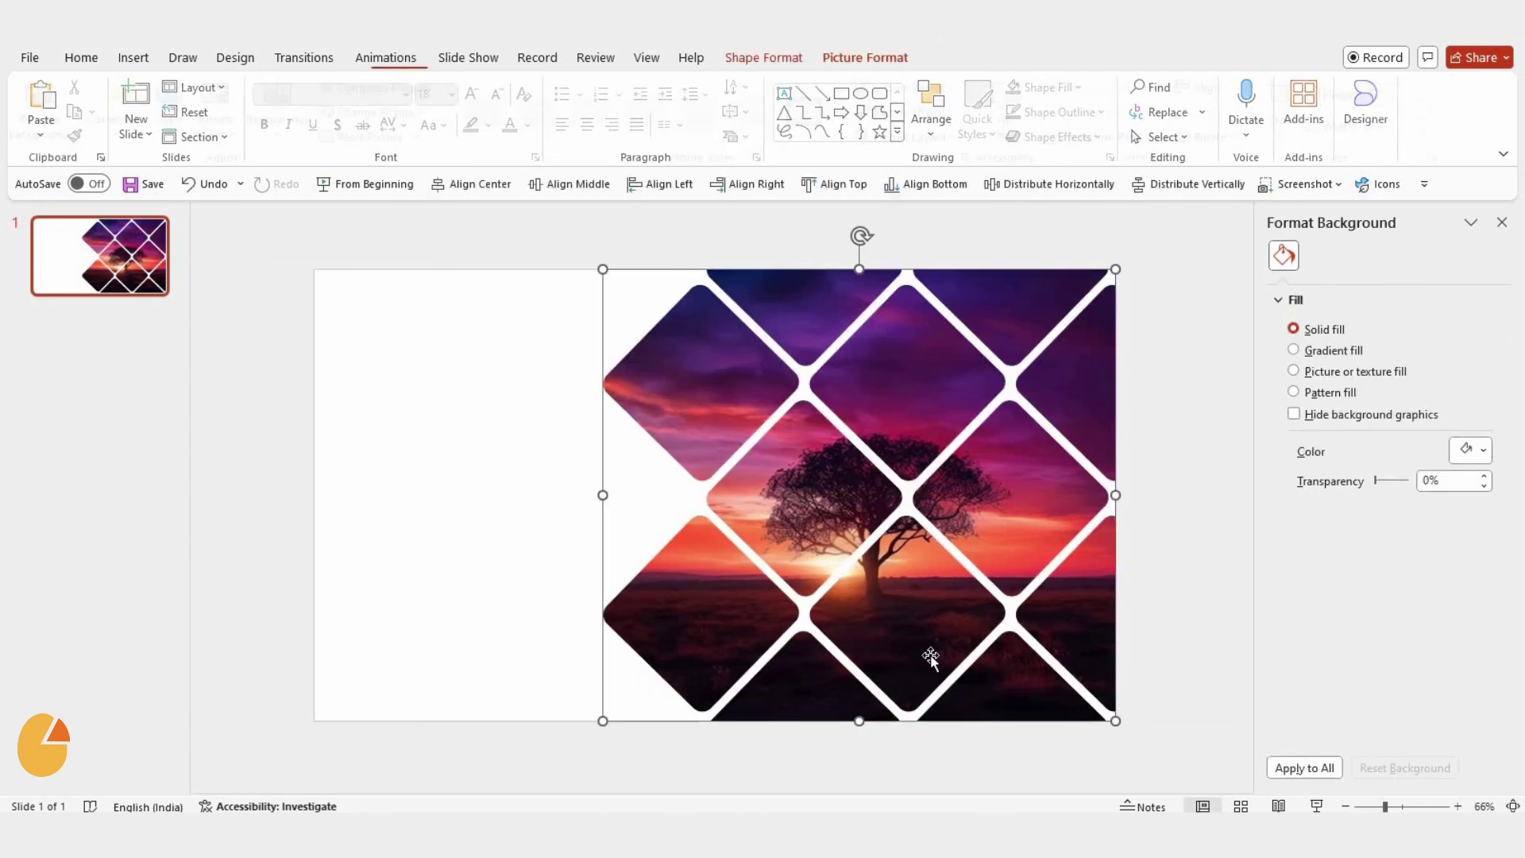
left_click(1470, 372)
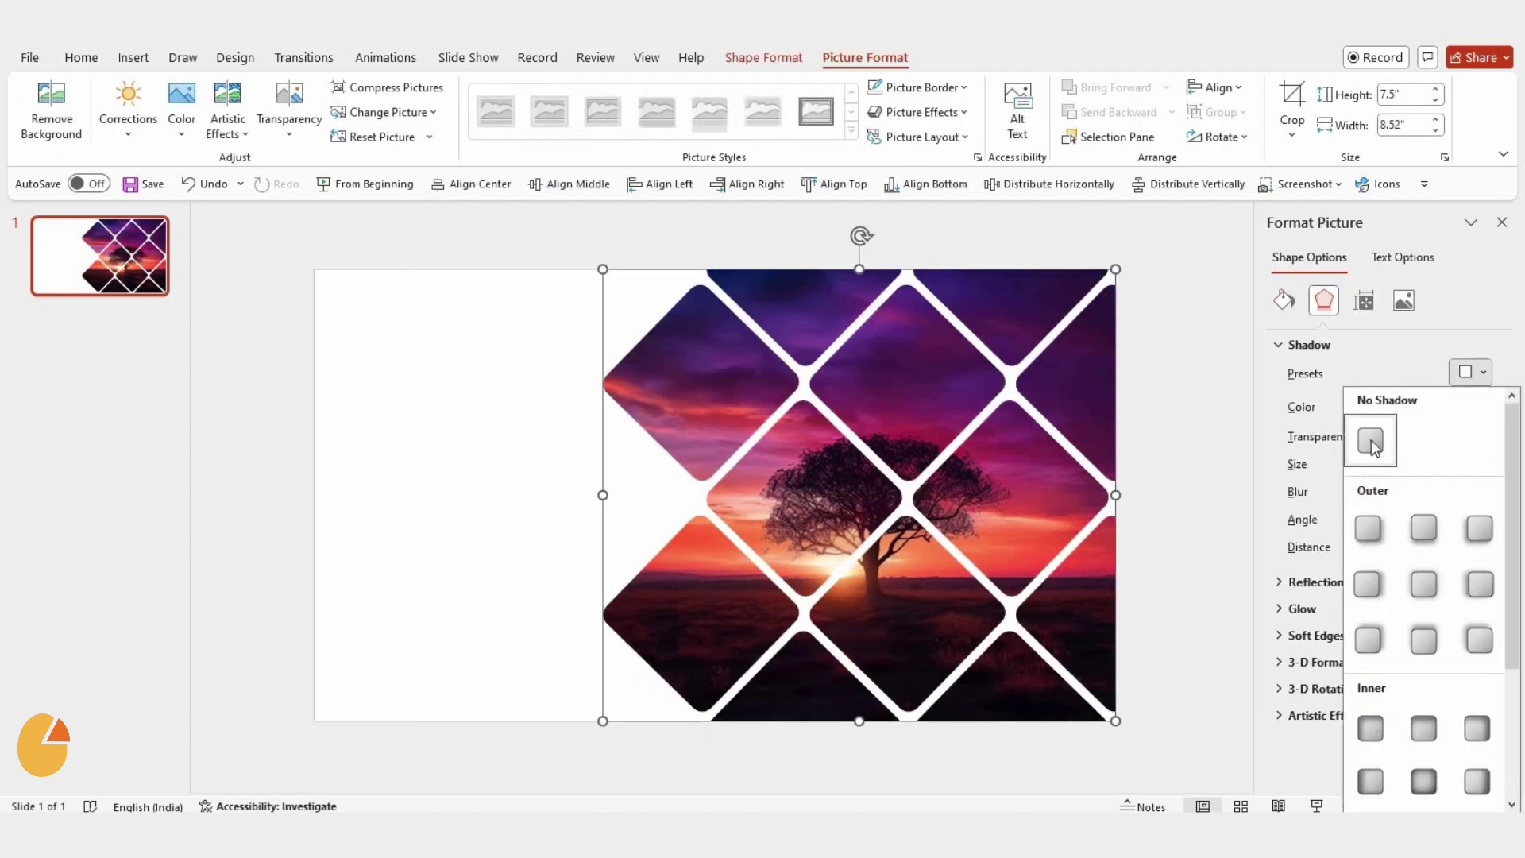
left_click(1366, 530)
double_click(1437, 435)
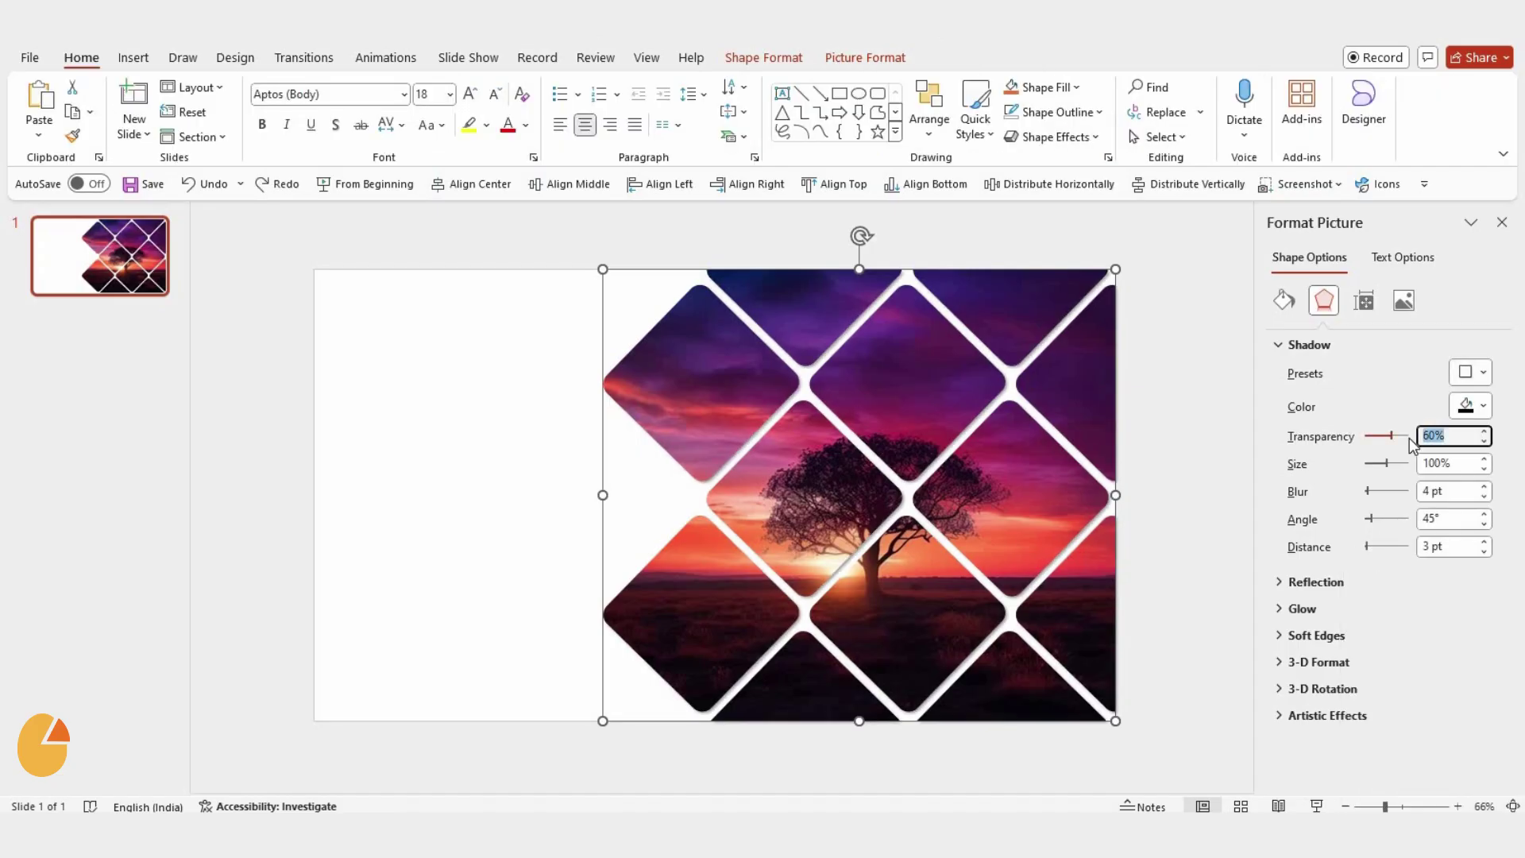
type("70")
key("Return")
left_click(1483, 487)
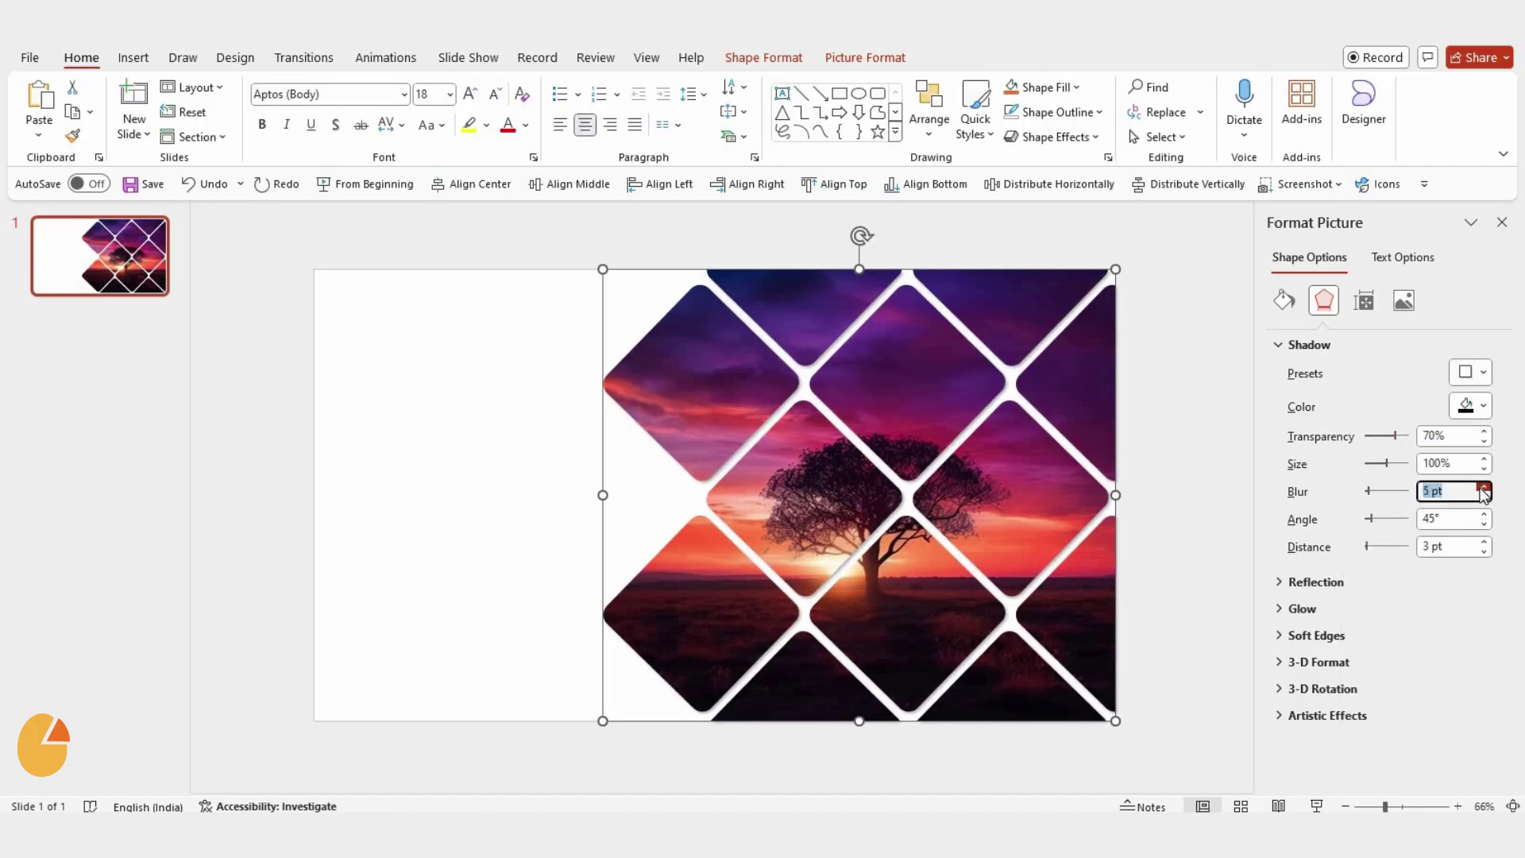
Step: Give the background a linear 225° gradient fill with a dark purple first stop
left_click(1143, 588)
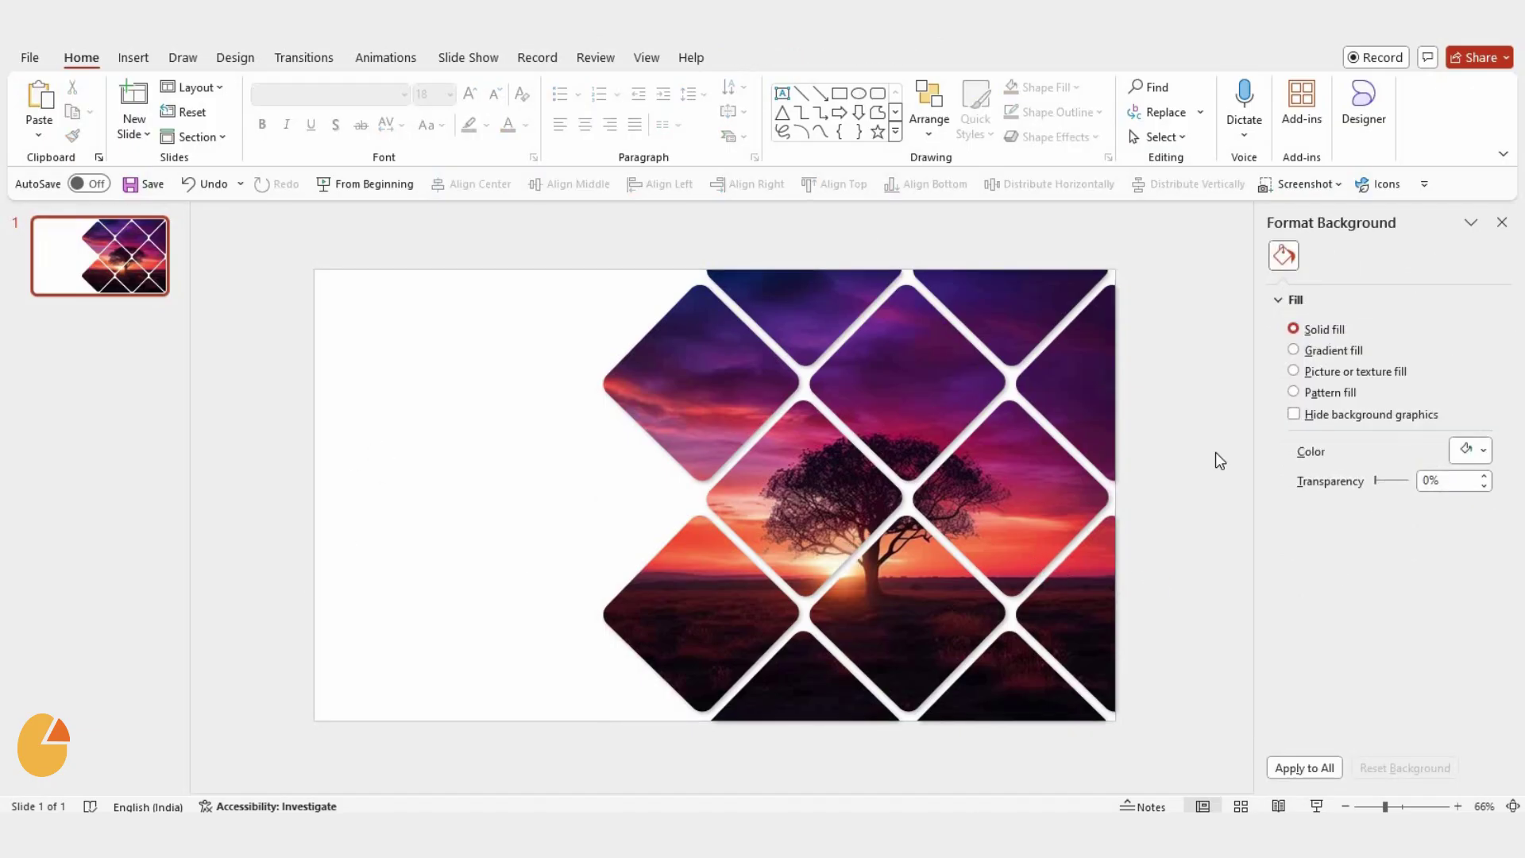
left_click(1326, 356)
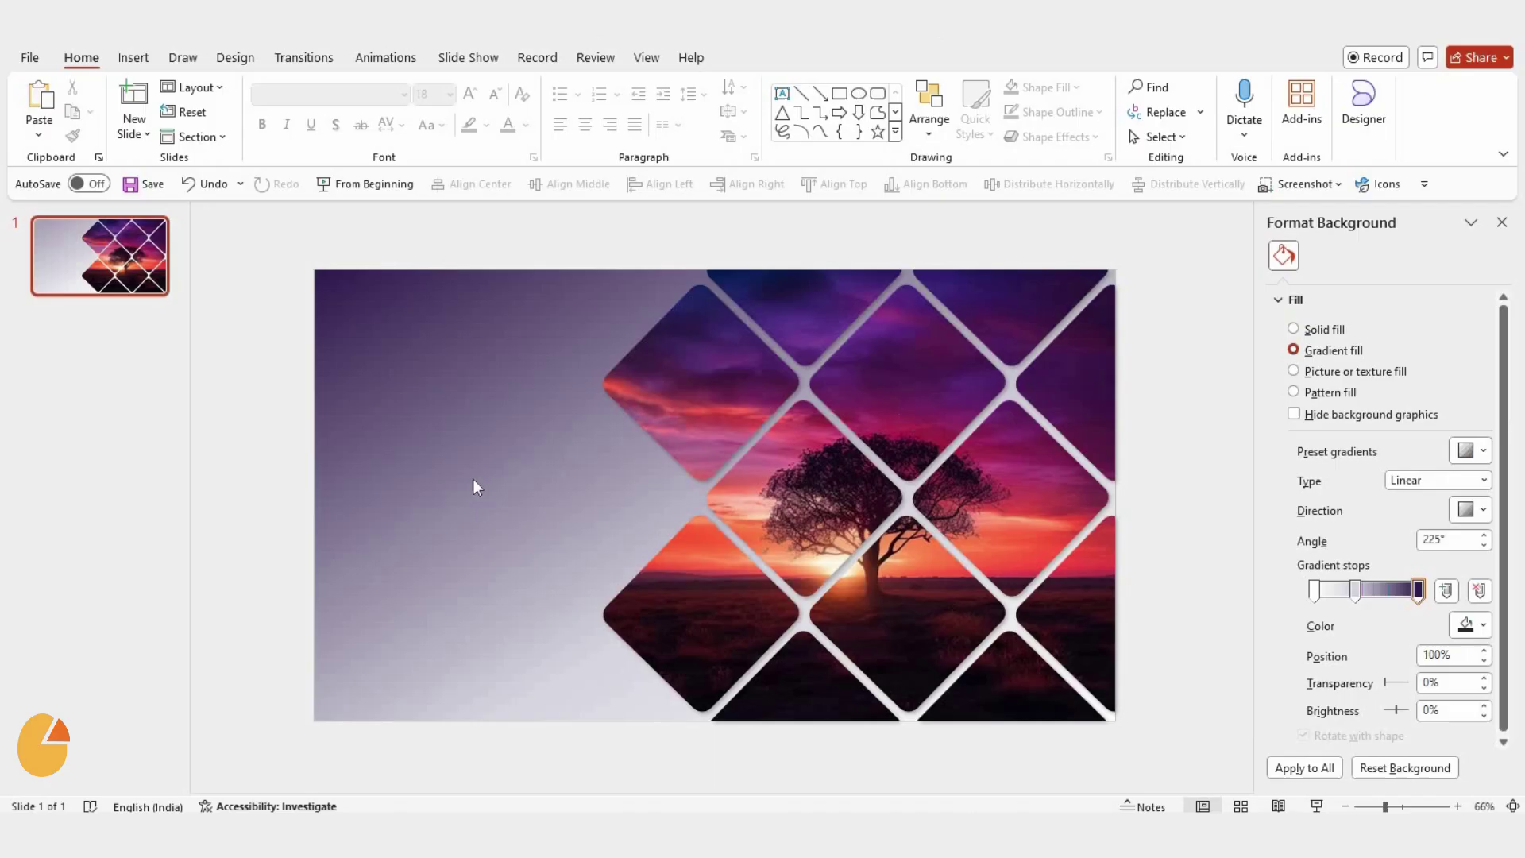
left_click(1470, 624)
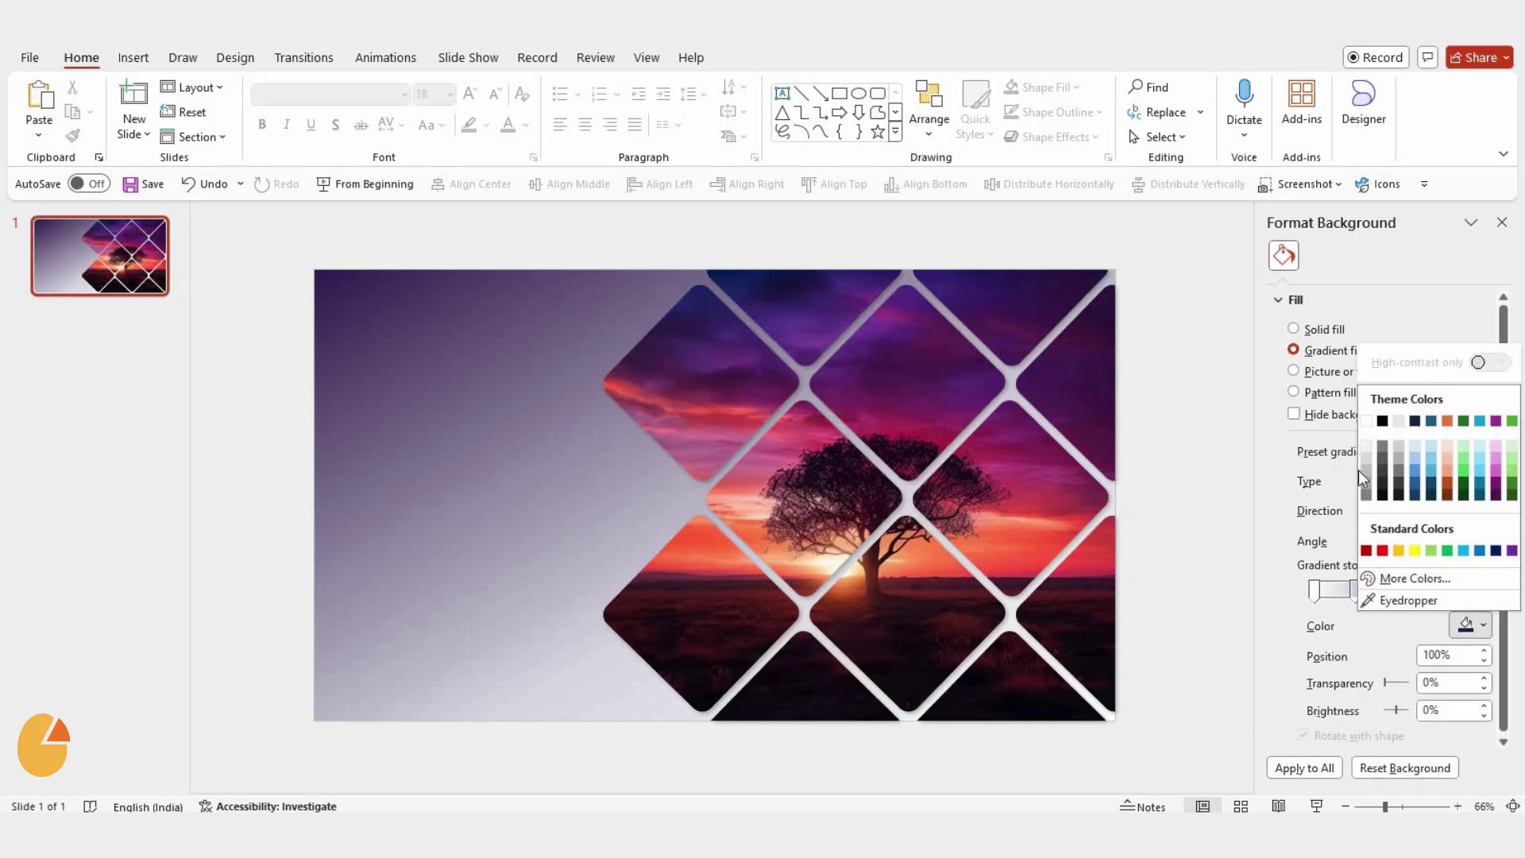
left_click(1402, 579)
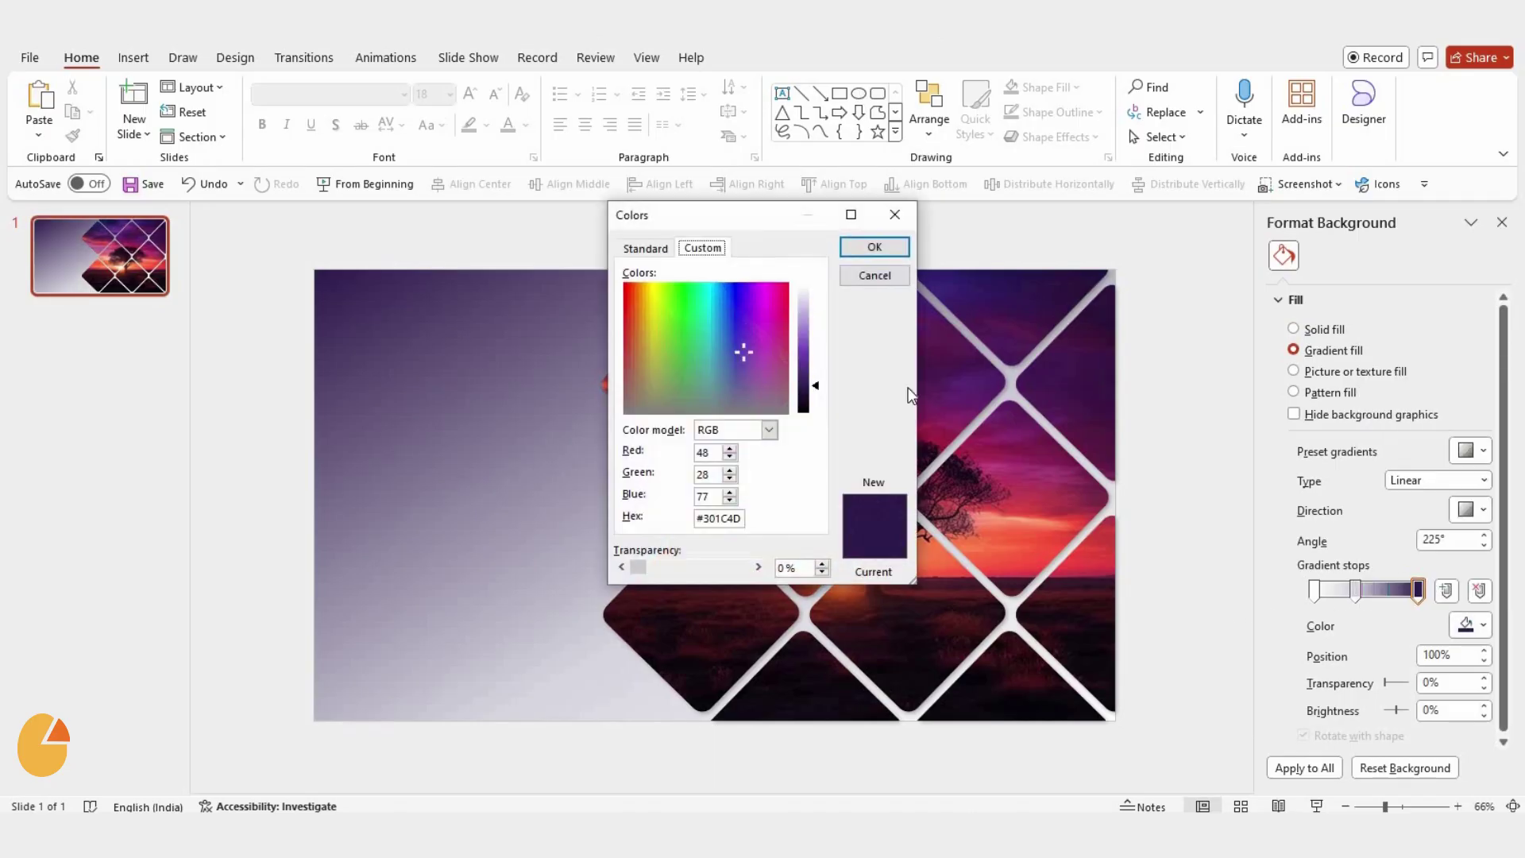
left_click(874, 248)
Step: Set the 40% gradient stop to a custom purple shade
left_click(1467, 624)
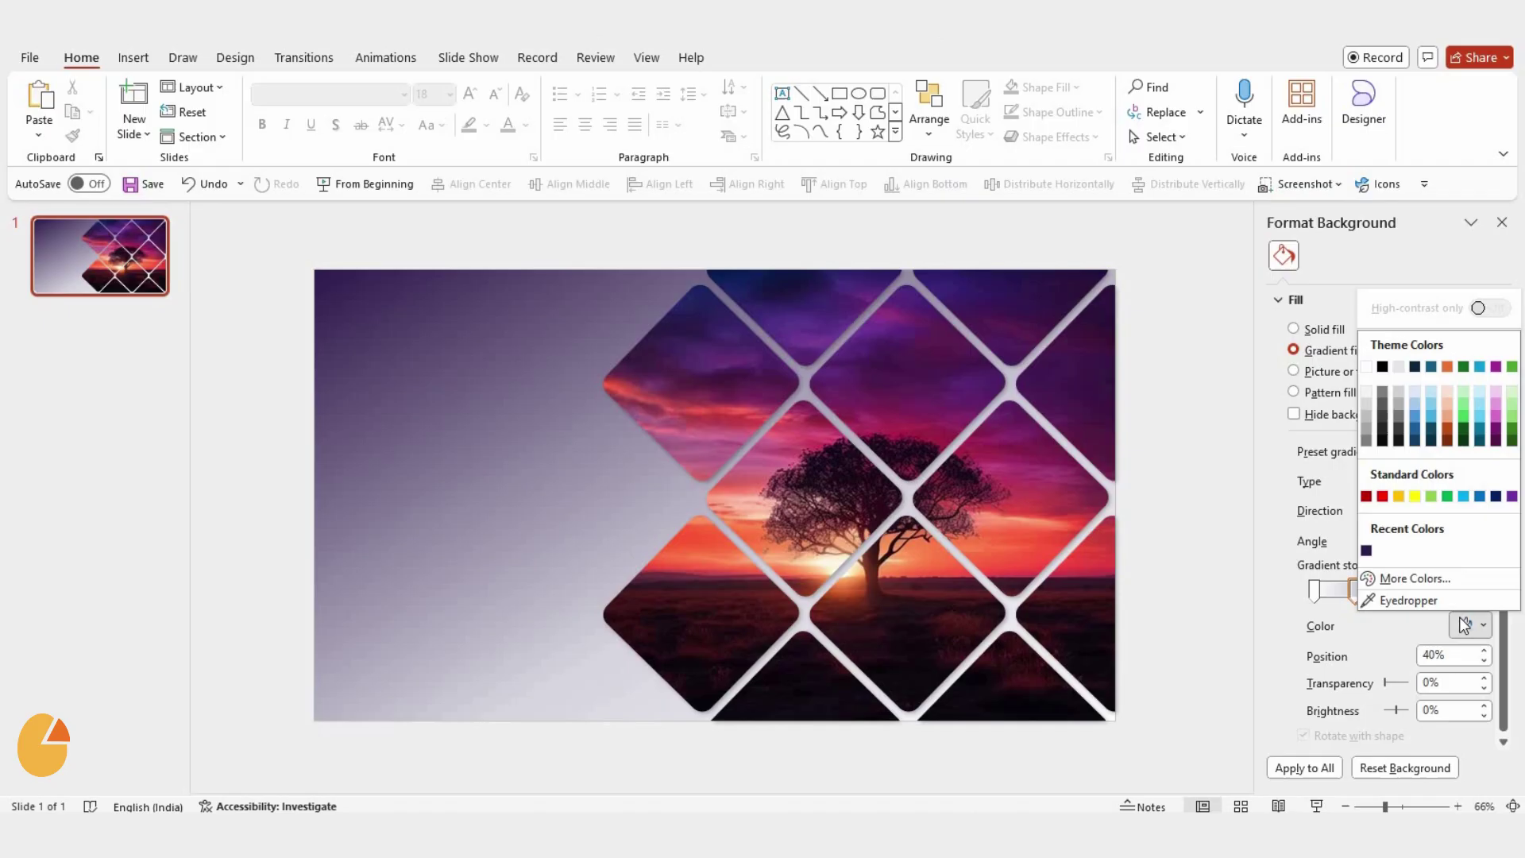
left_click(1413, 575)
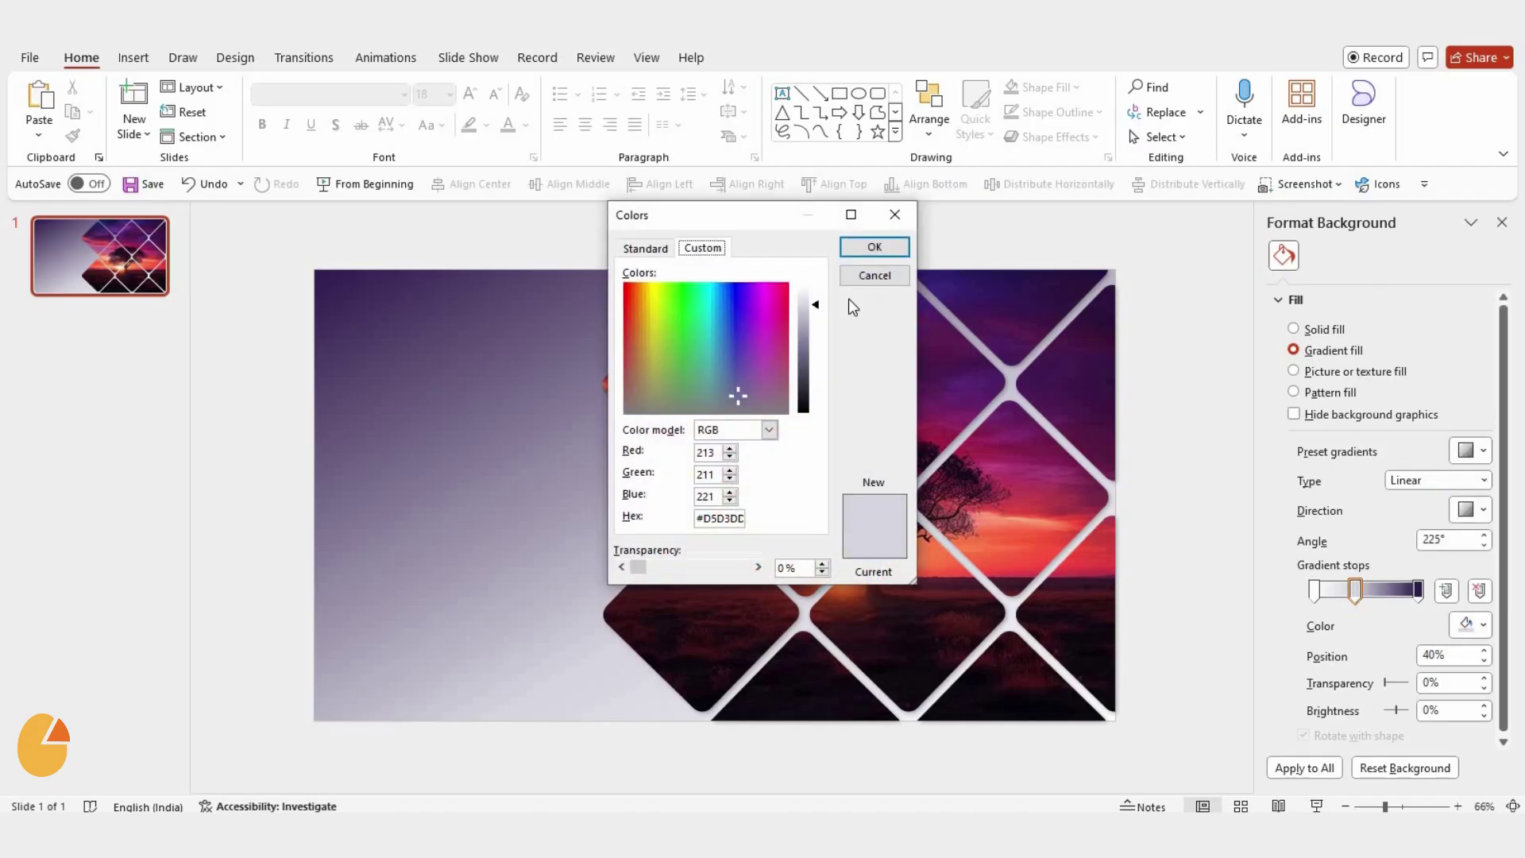
left_click(897, 274)
left_click(1314, 590)
left_click(782, 93)
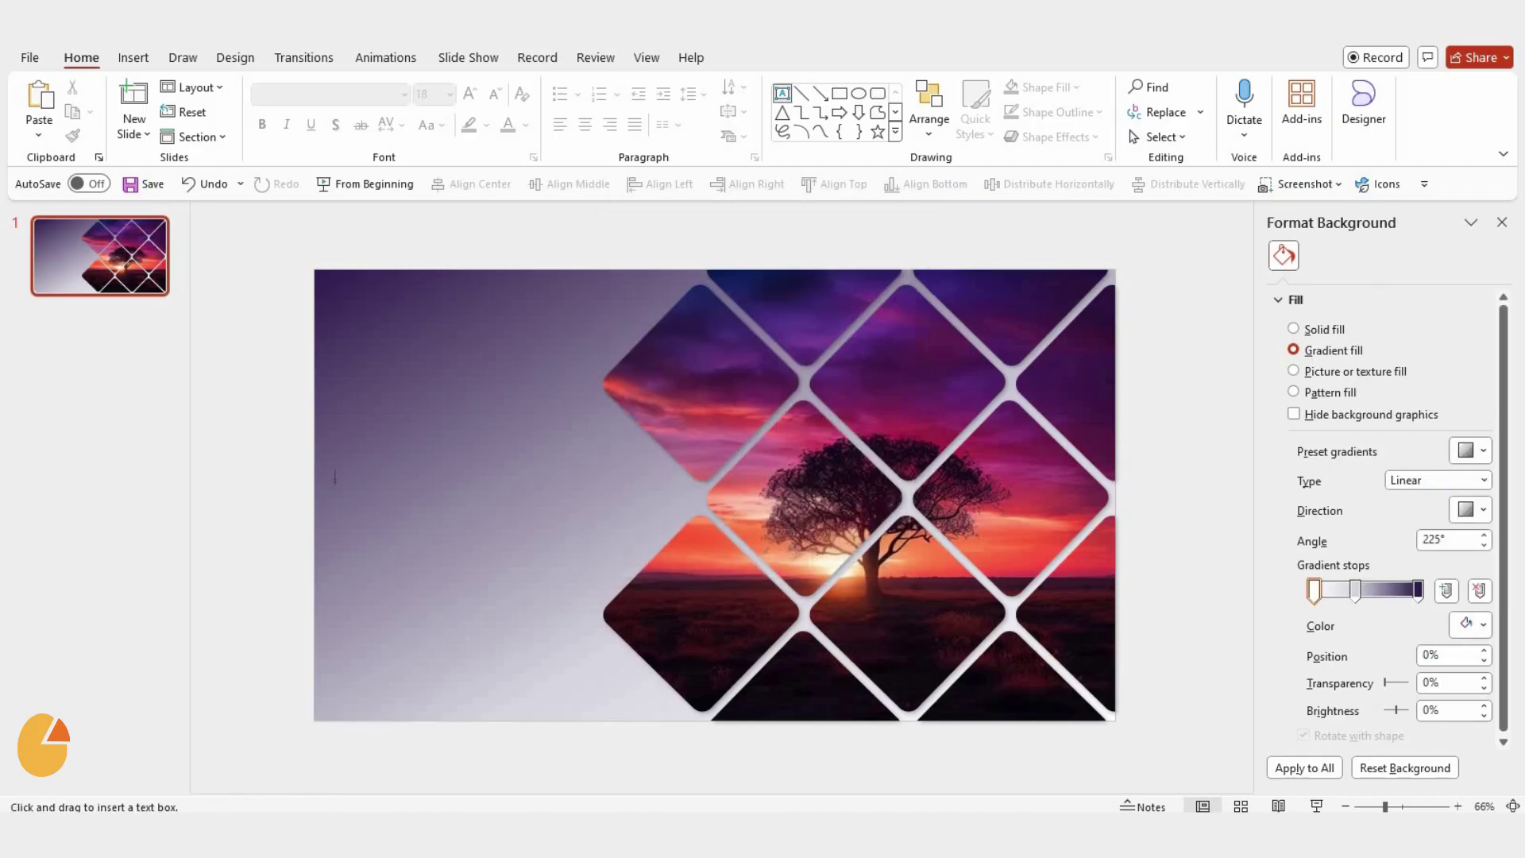
Step: Add a 'SUNSET' text box on the left in bold white
left_click_drag(343, 456, 585, 538)
type("SUNSET")
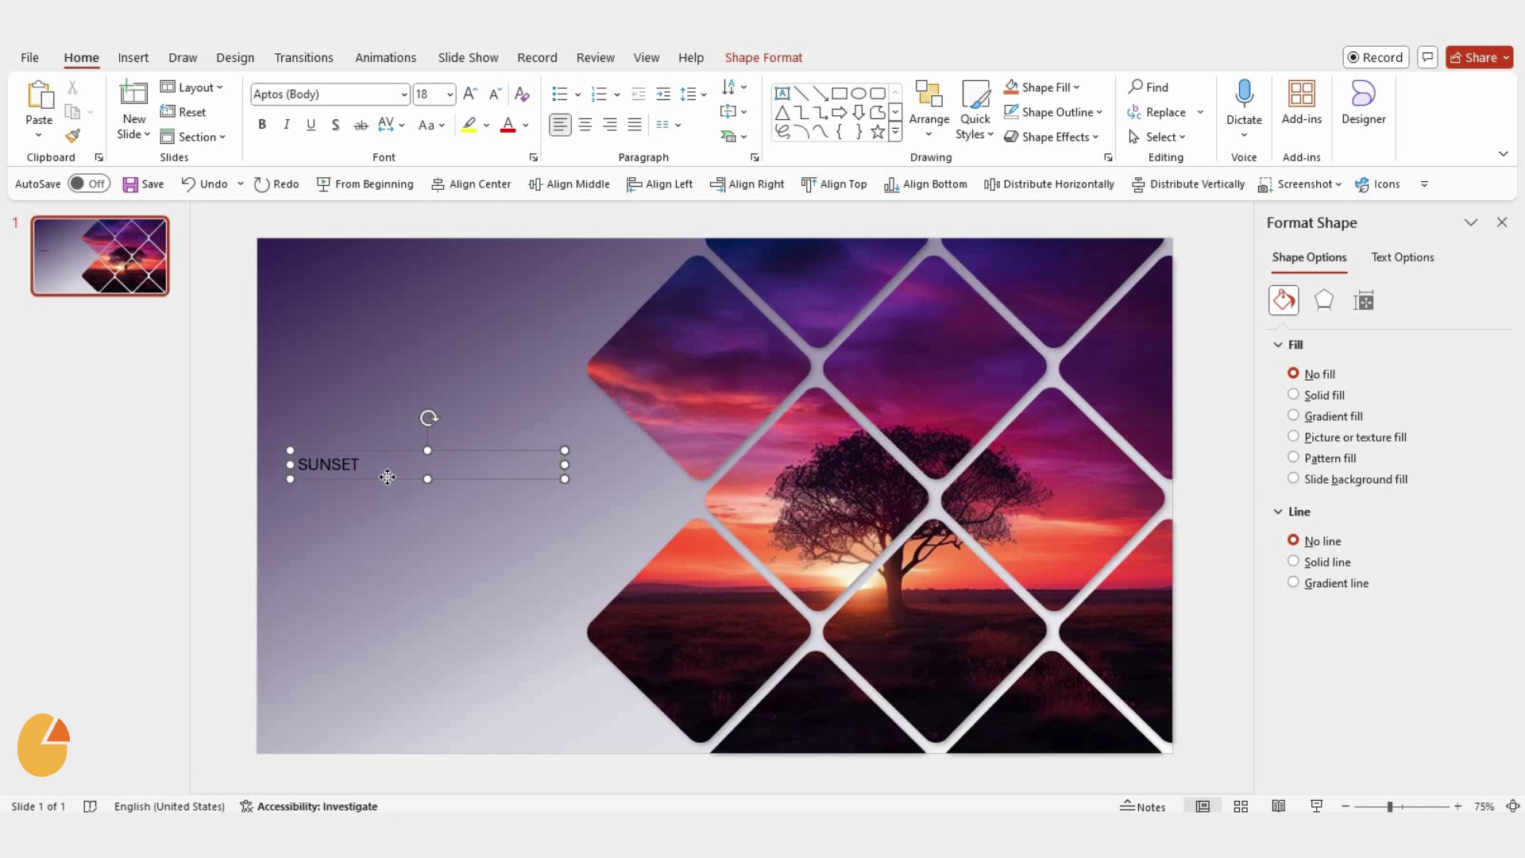
left_click(387, 476)
left_click(263, 126)
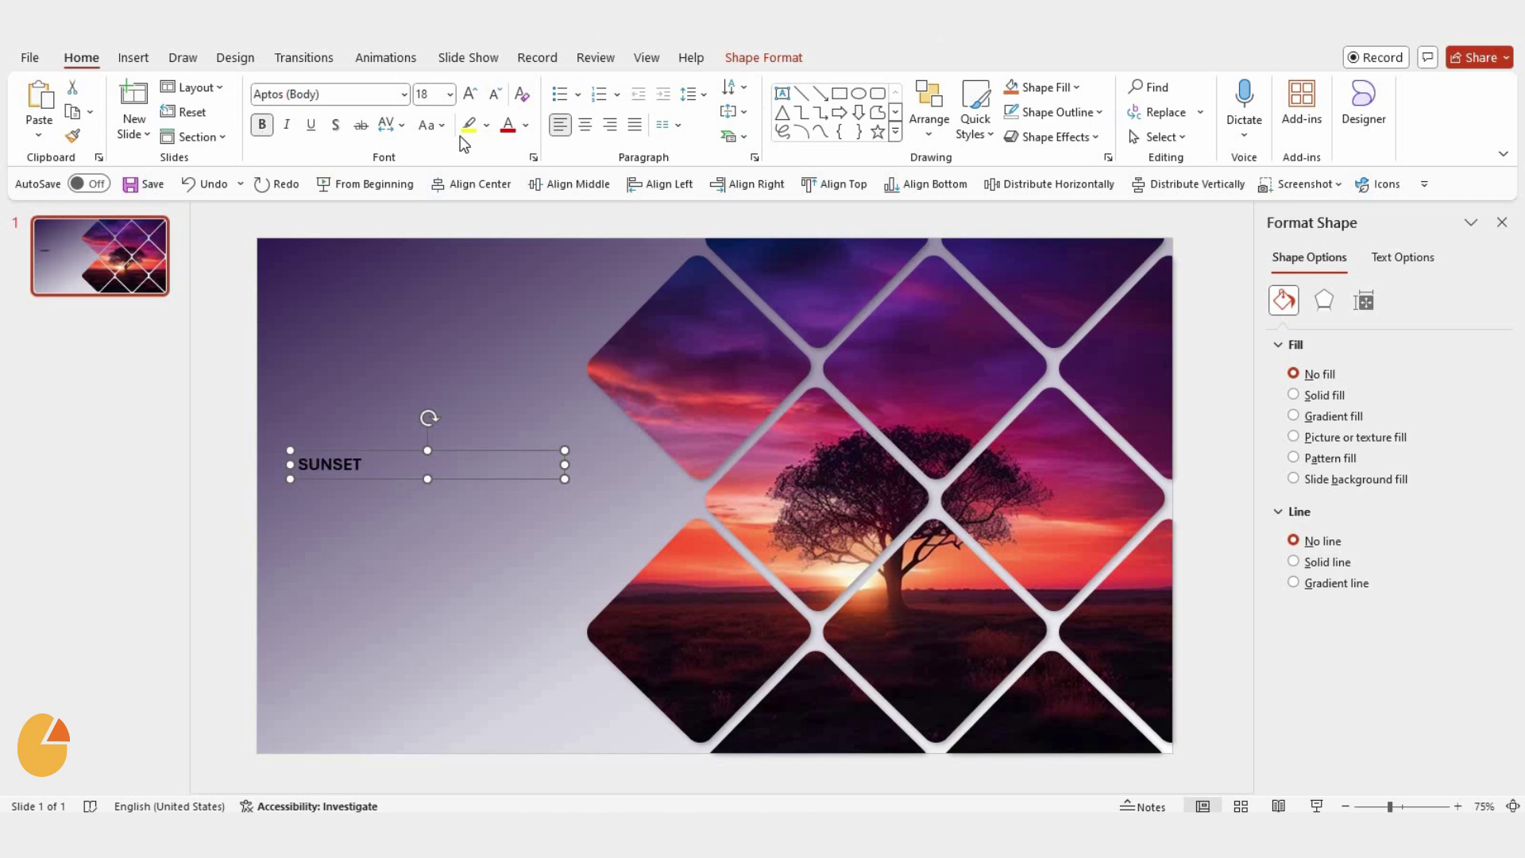
left_click(525, 125)
left_click(511, 214)
Step: Set the SUNSET title to Eras Bold ITC 54 pt and narrow its box
left_click(327, 94)
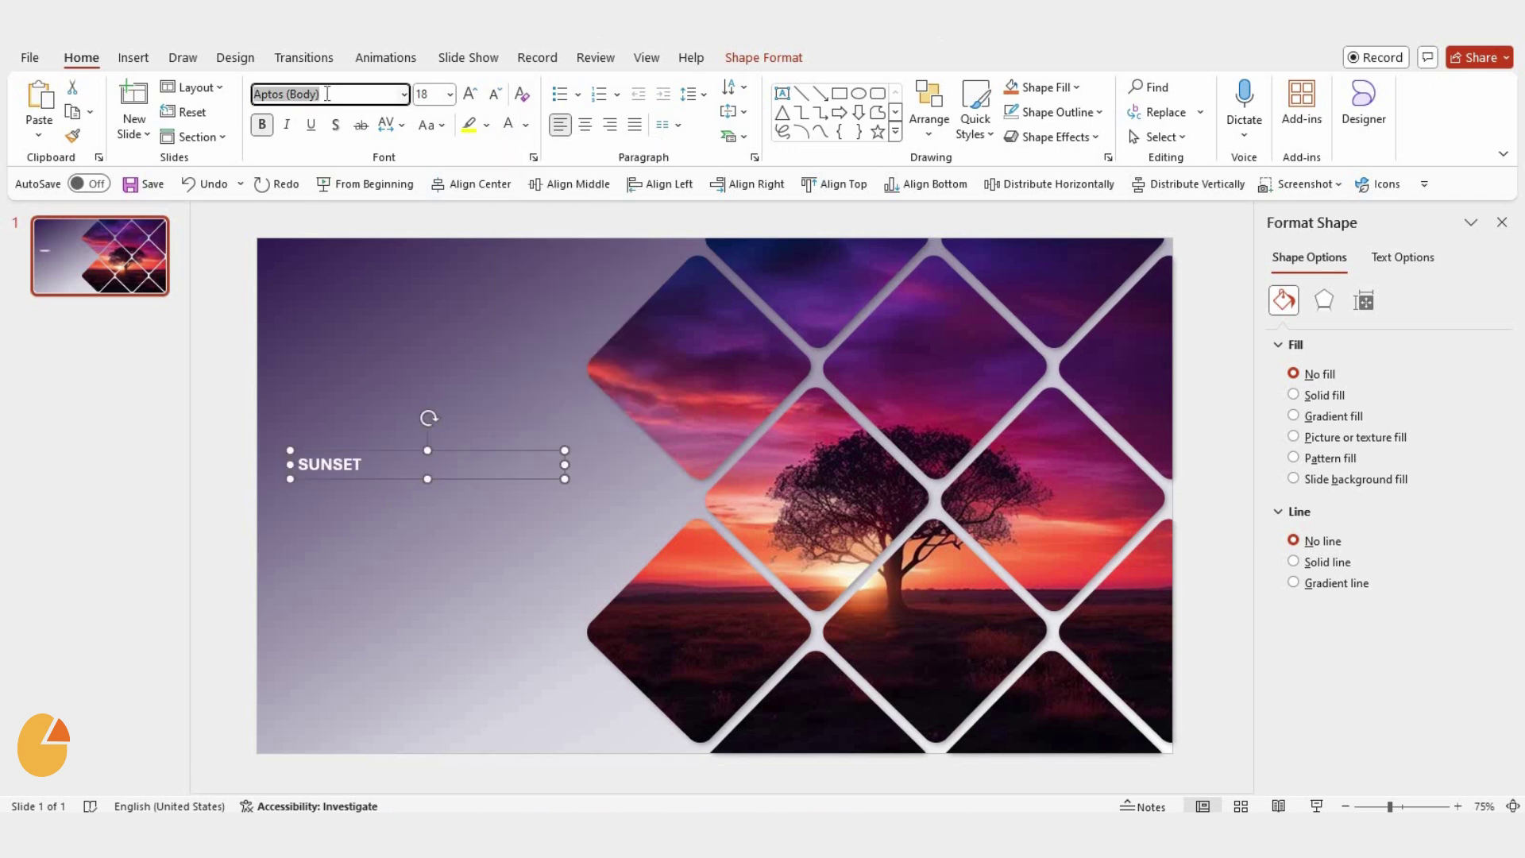
type("Eras Bold ITC")
key("Return")
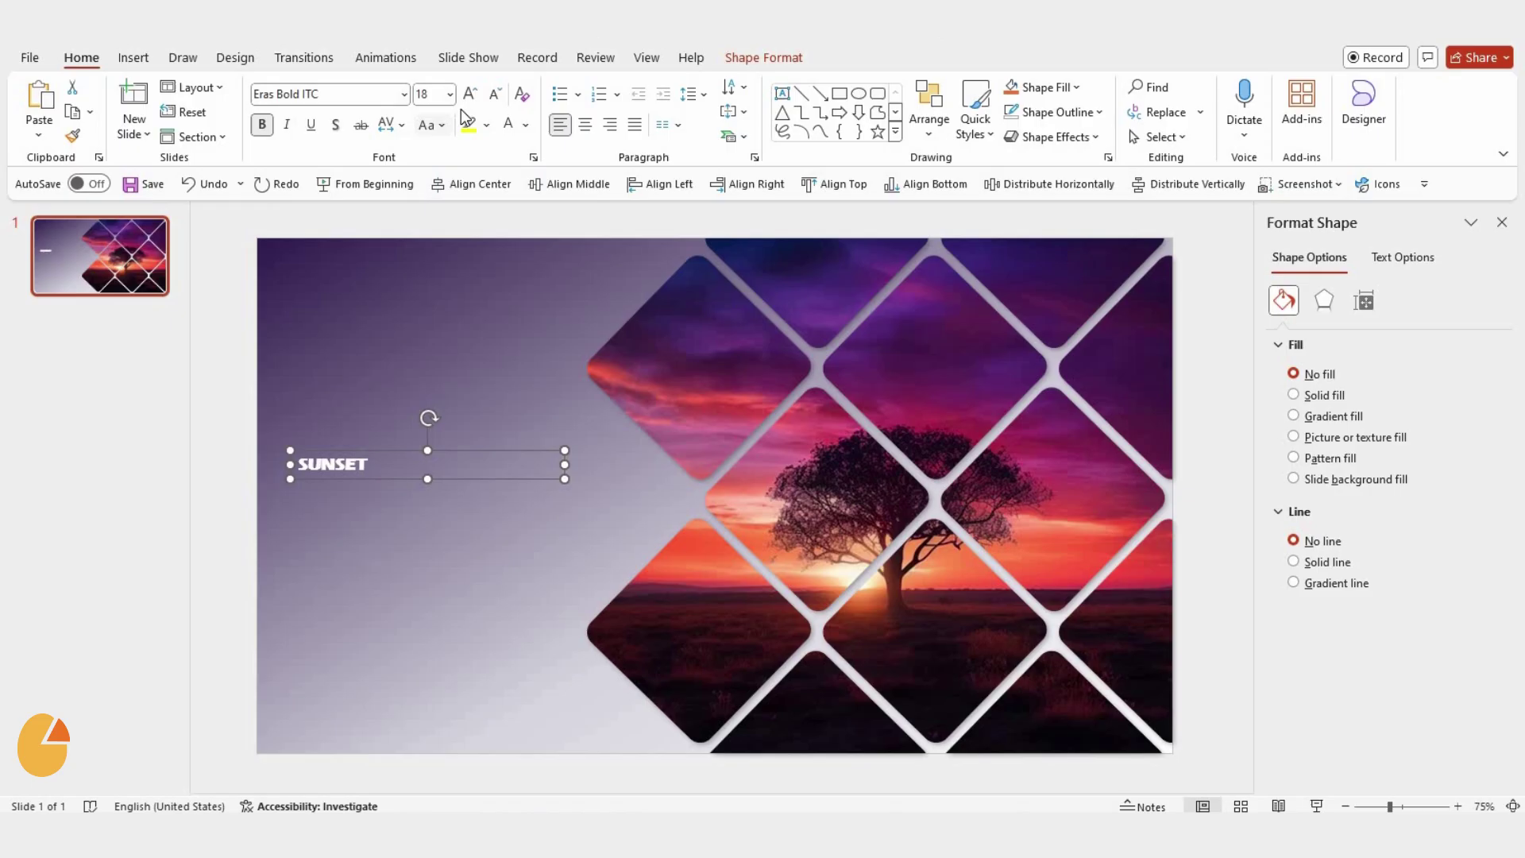
left_click(429, 94)
type("54")
key("Return")
left_click_drag(563, 485, 494, 498)
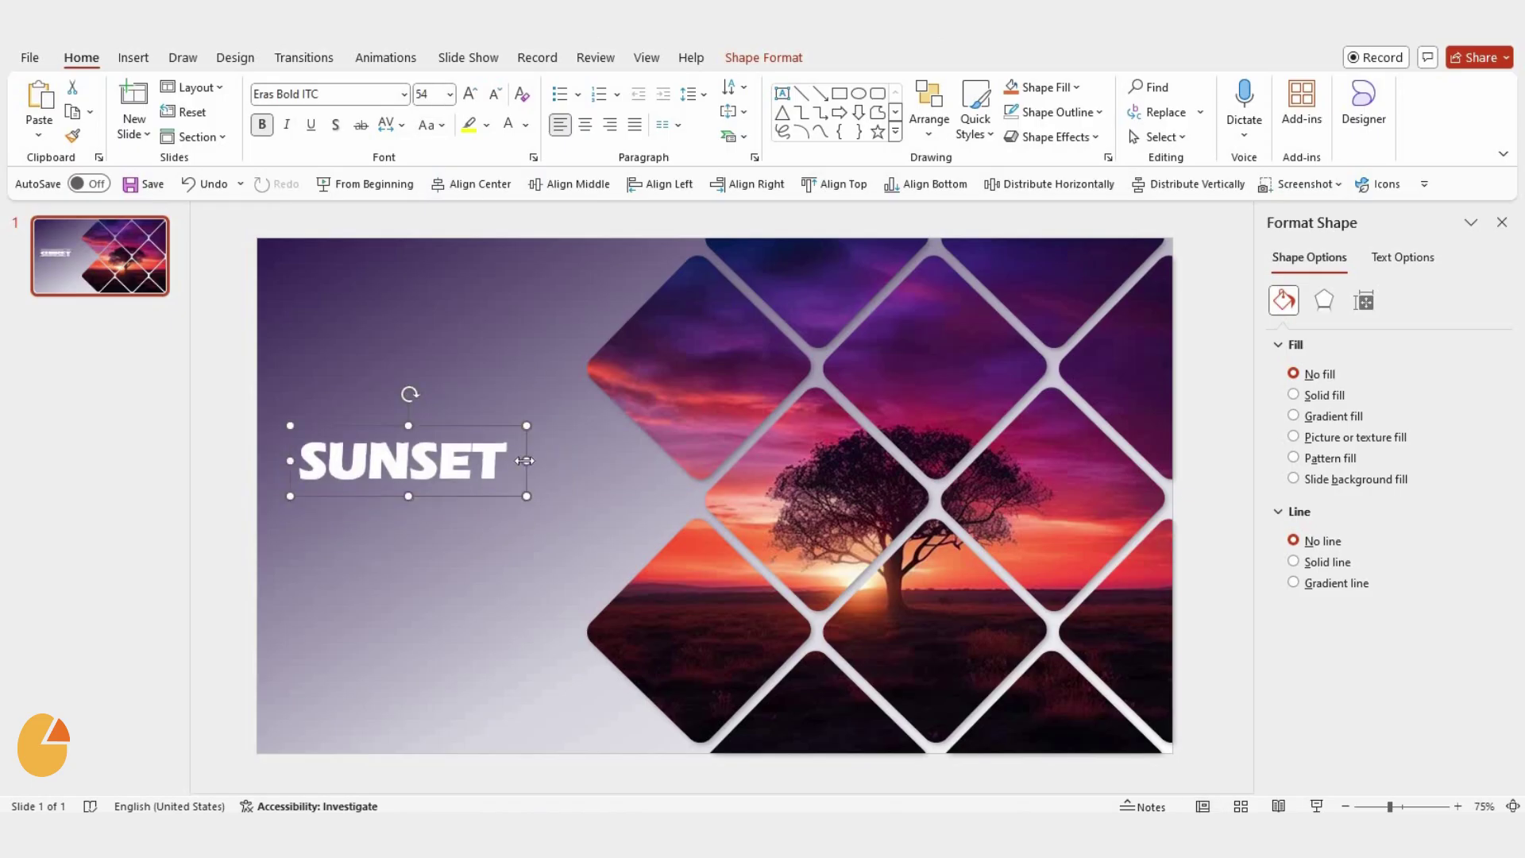
Step: Add the pasted 'Enchantment Unveiled' subtitle box beneath SUNSET and align the two
left_click(784, 94)
left_click_drag(279, 487, 561, 567)
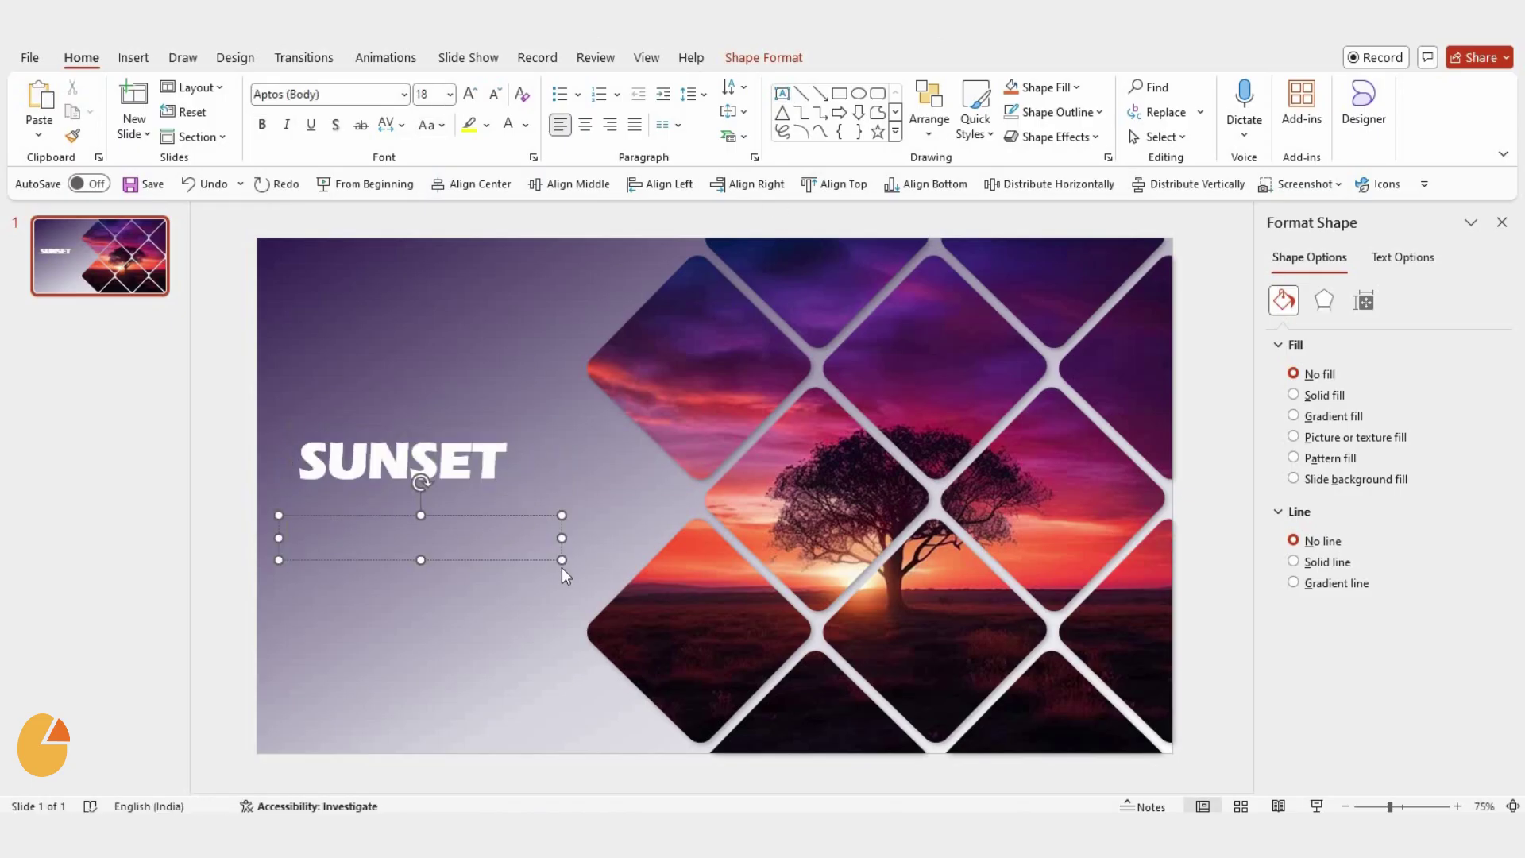
key("ctrl+v")
left_click_drag(441, 558, 431, 558)
left_click(385, 476)
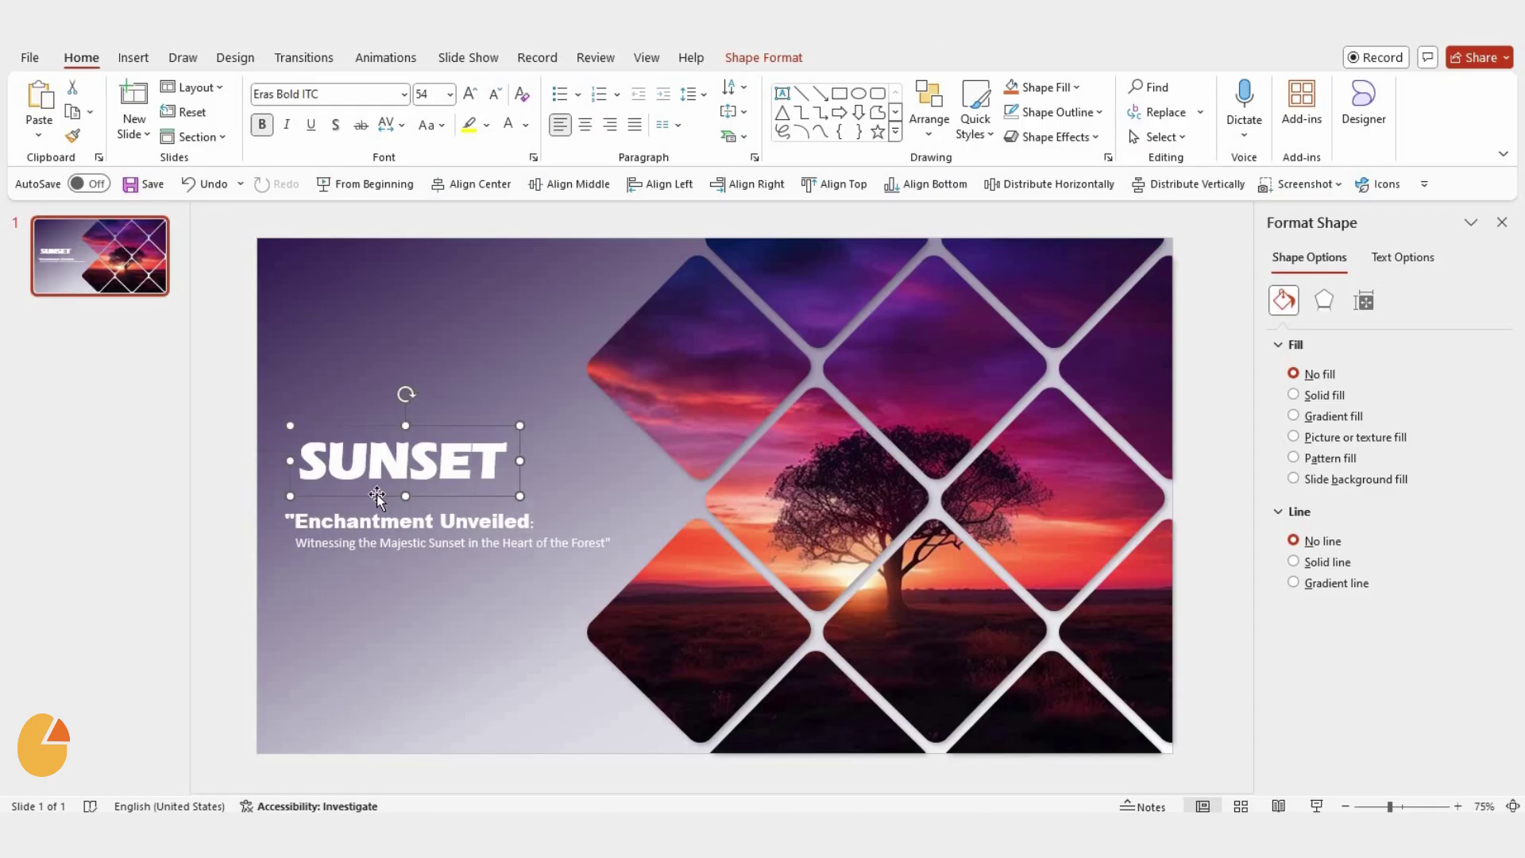
left_click_drag(385, 505, 381, 517)
Step: Group the SUNSET title and subtitle and add an outer text shadow, 80% transparency, wider blur
left_click(381, 520, "shift")
key("ctrl+g")
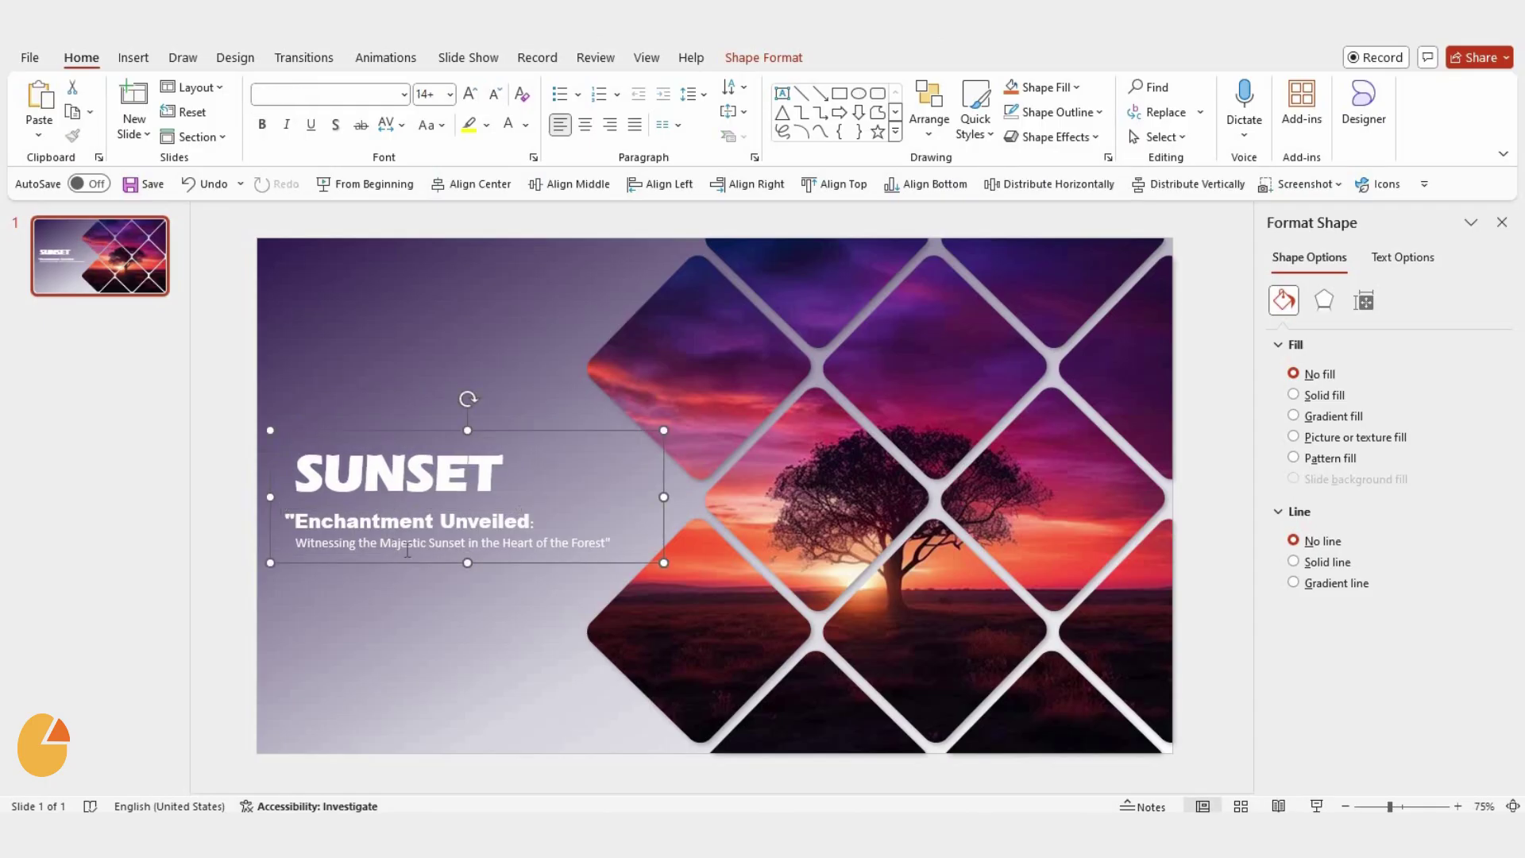
left_click(1403, 257)
left_click(1331, 308)
left_click(1476, 371)
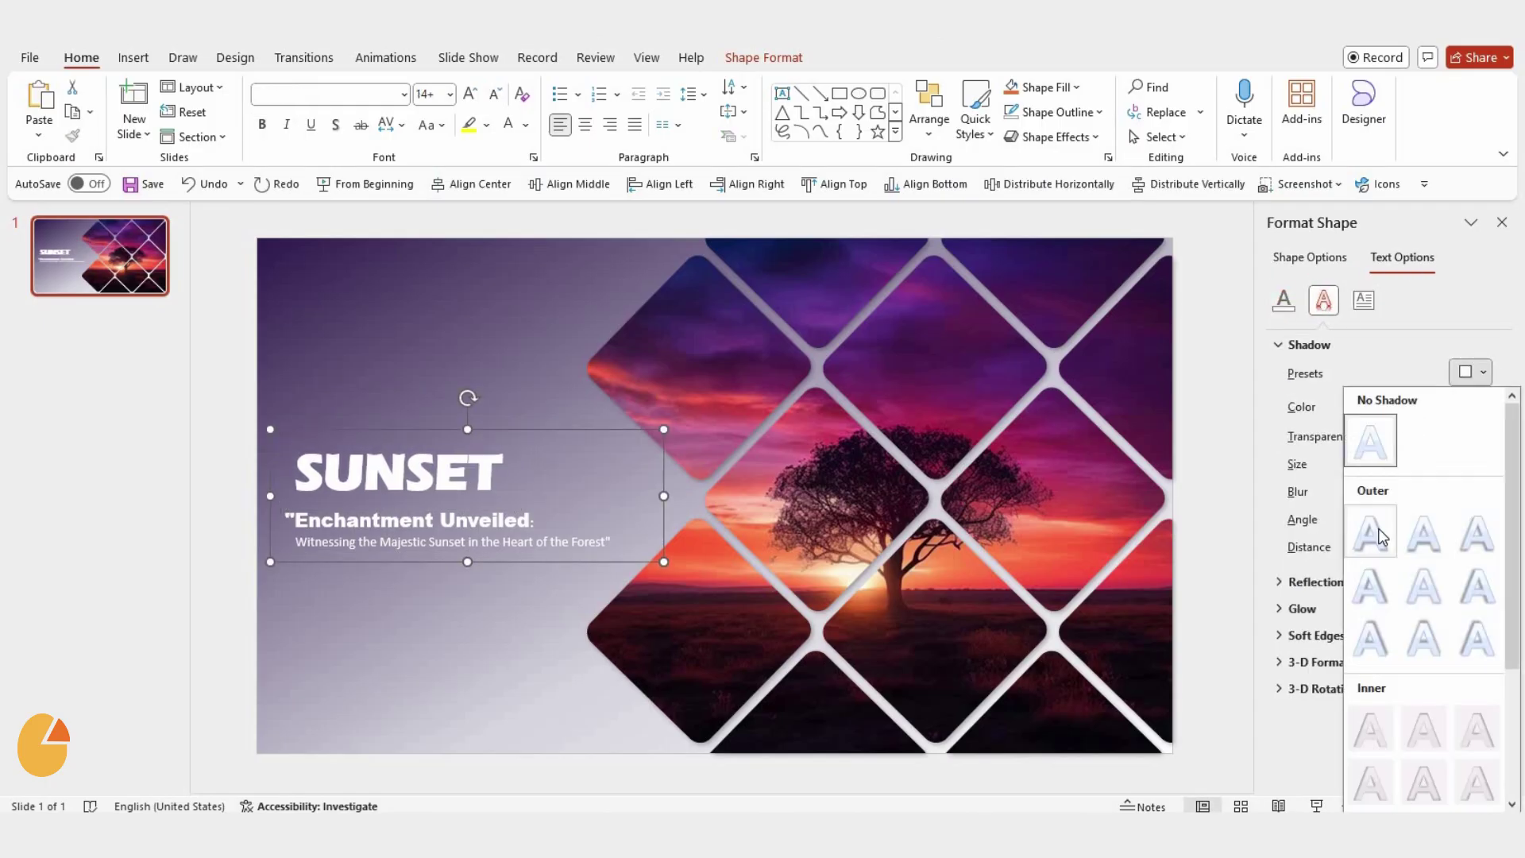
left_click(1379, 532)
double_click(1439, 436)
type("80")
key("Return")
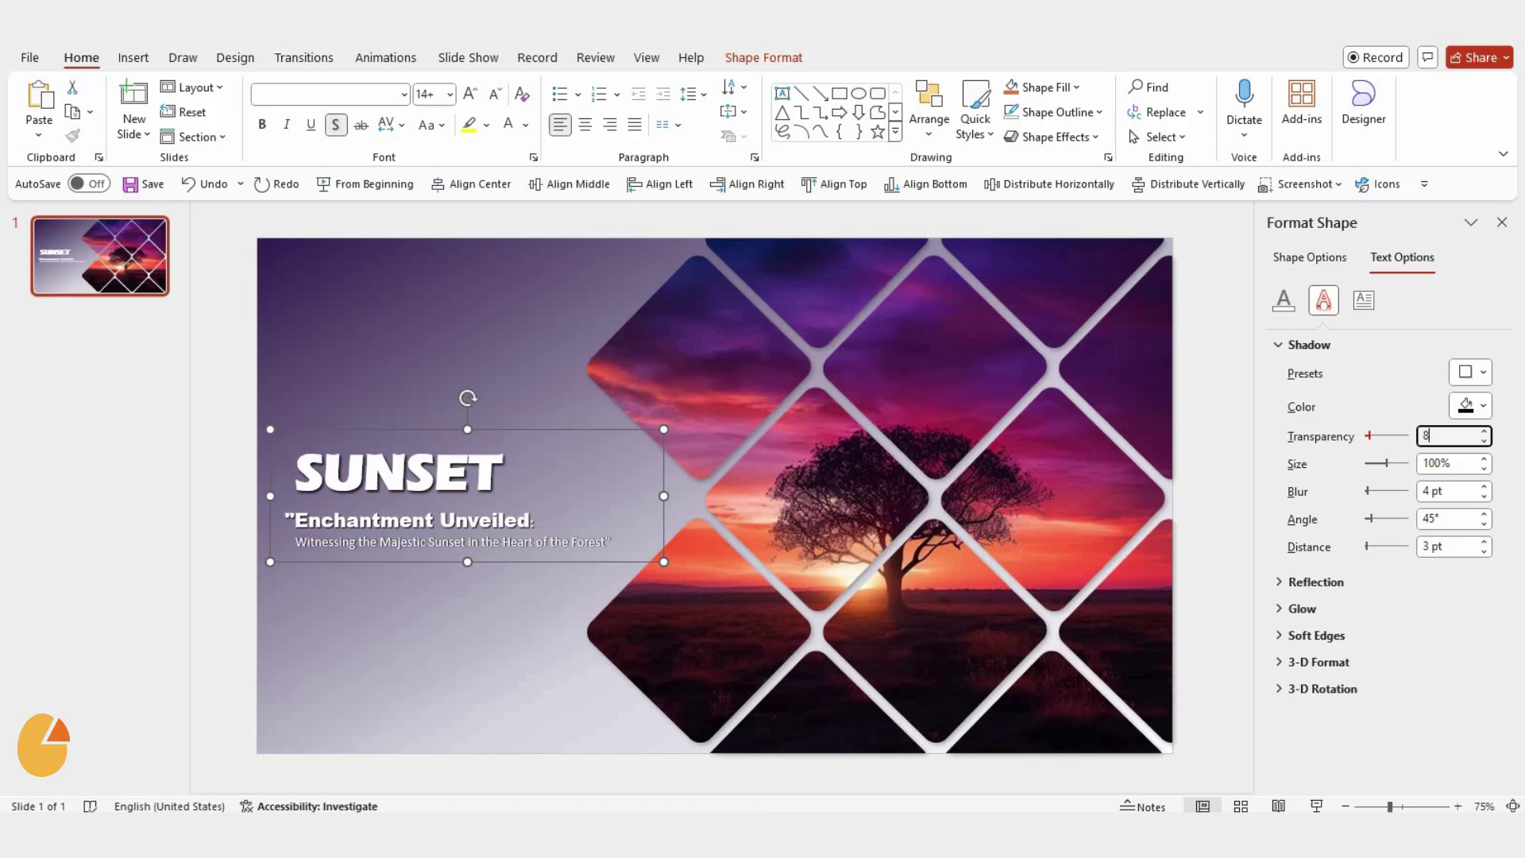
left_click(1482, 486)
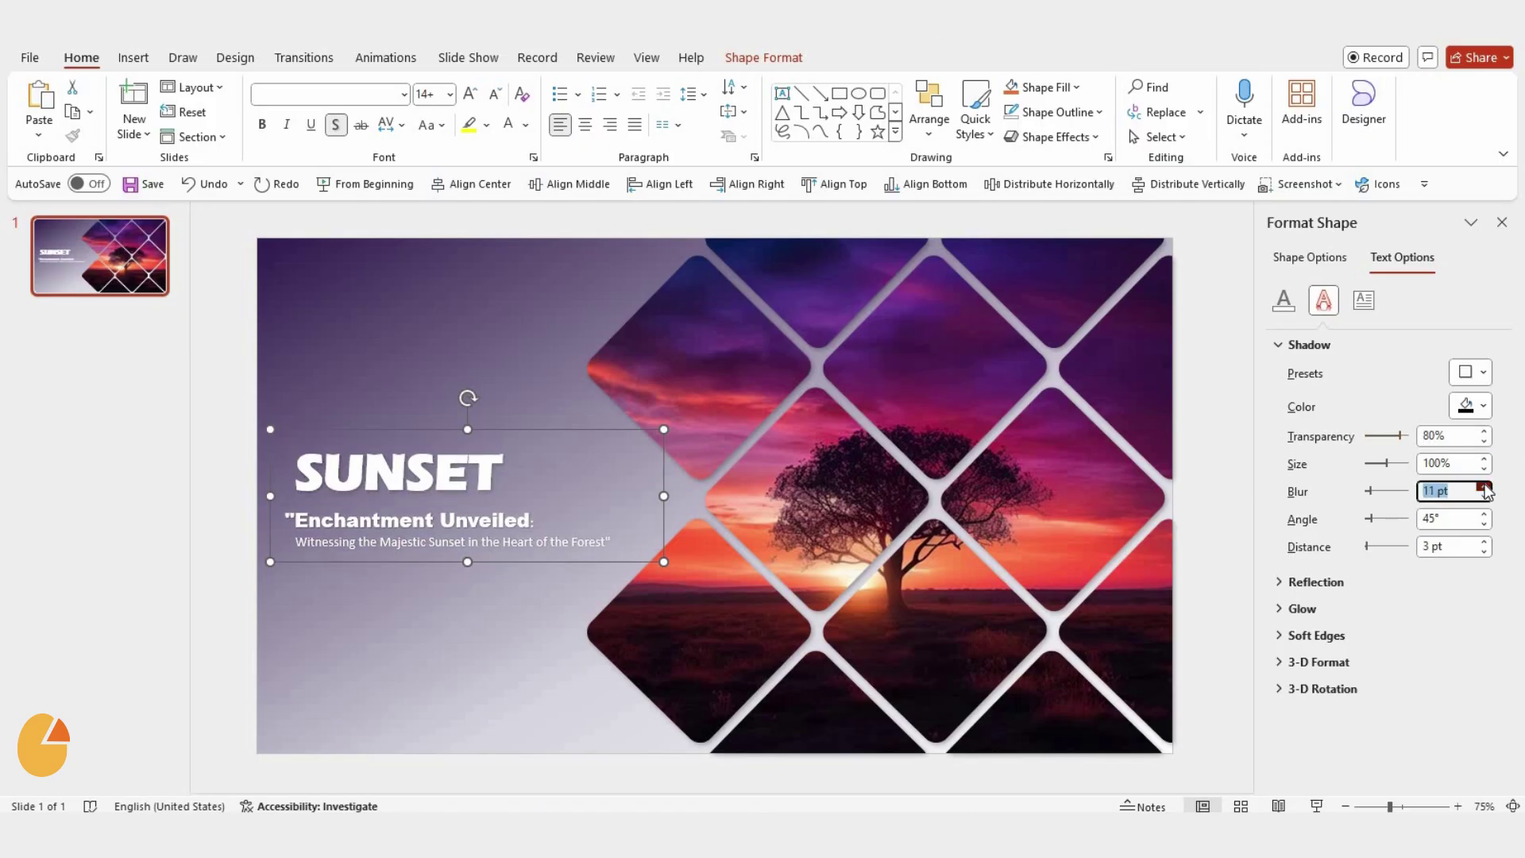
left_click(580, 567)
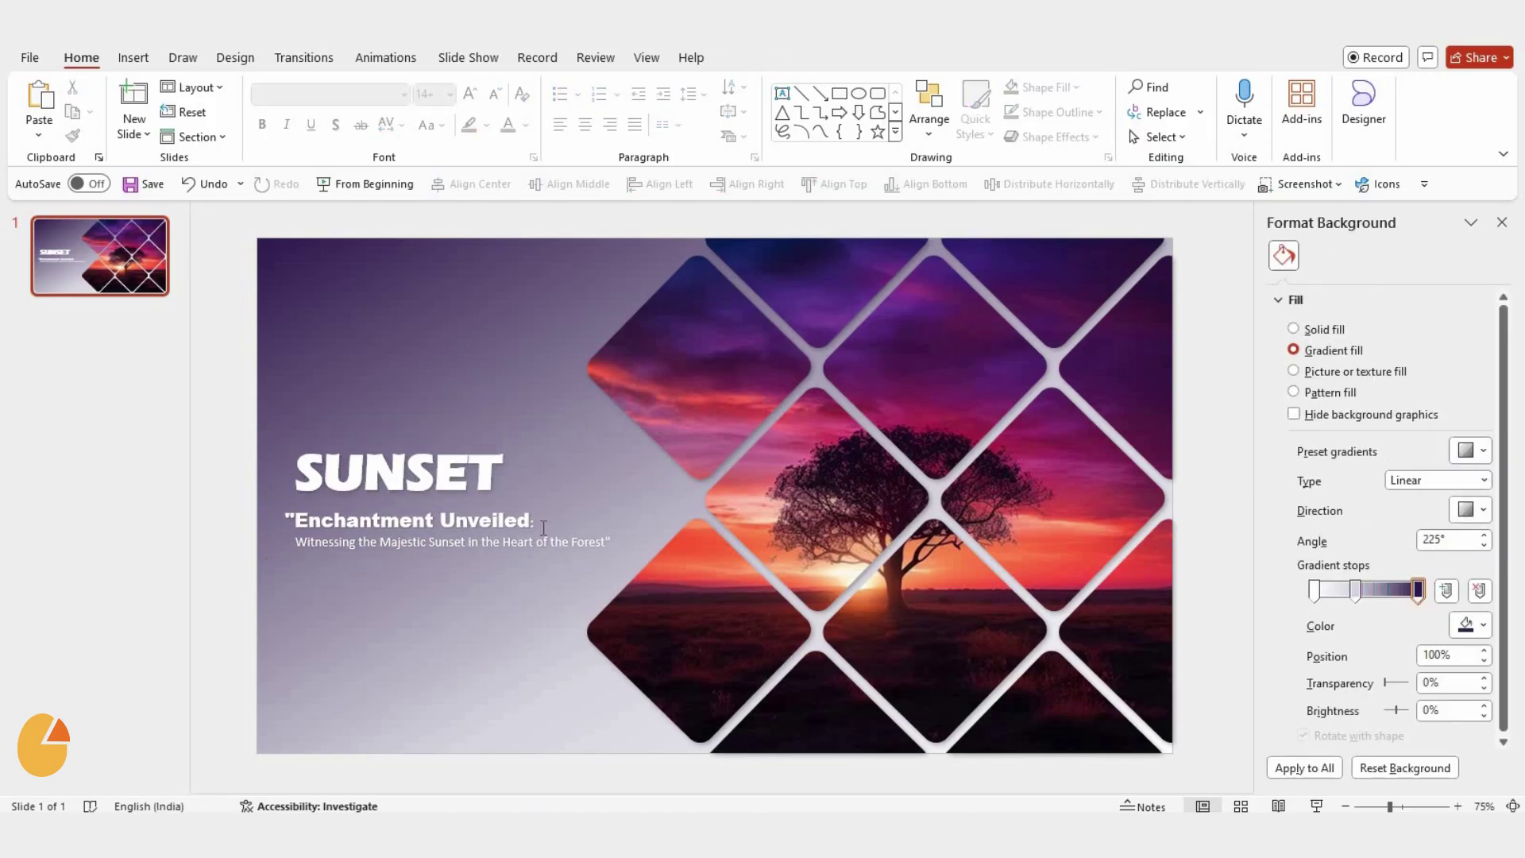
Step: Give the diamond photo grid a Shape entrance animation with the Out direction
left_click(703, 360)
left_click(386, 57)
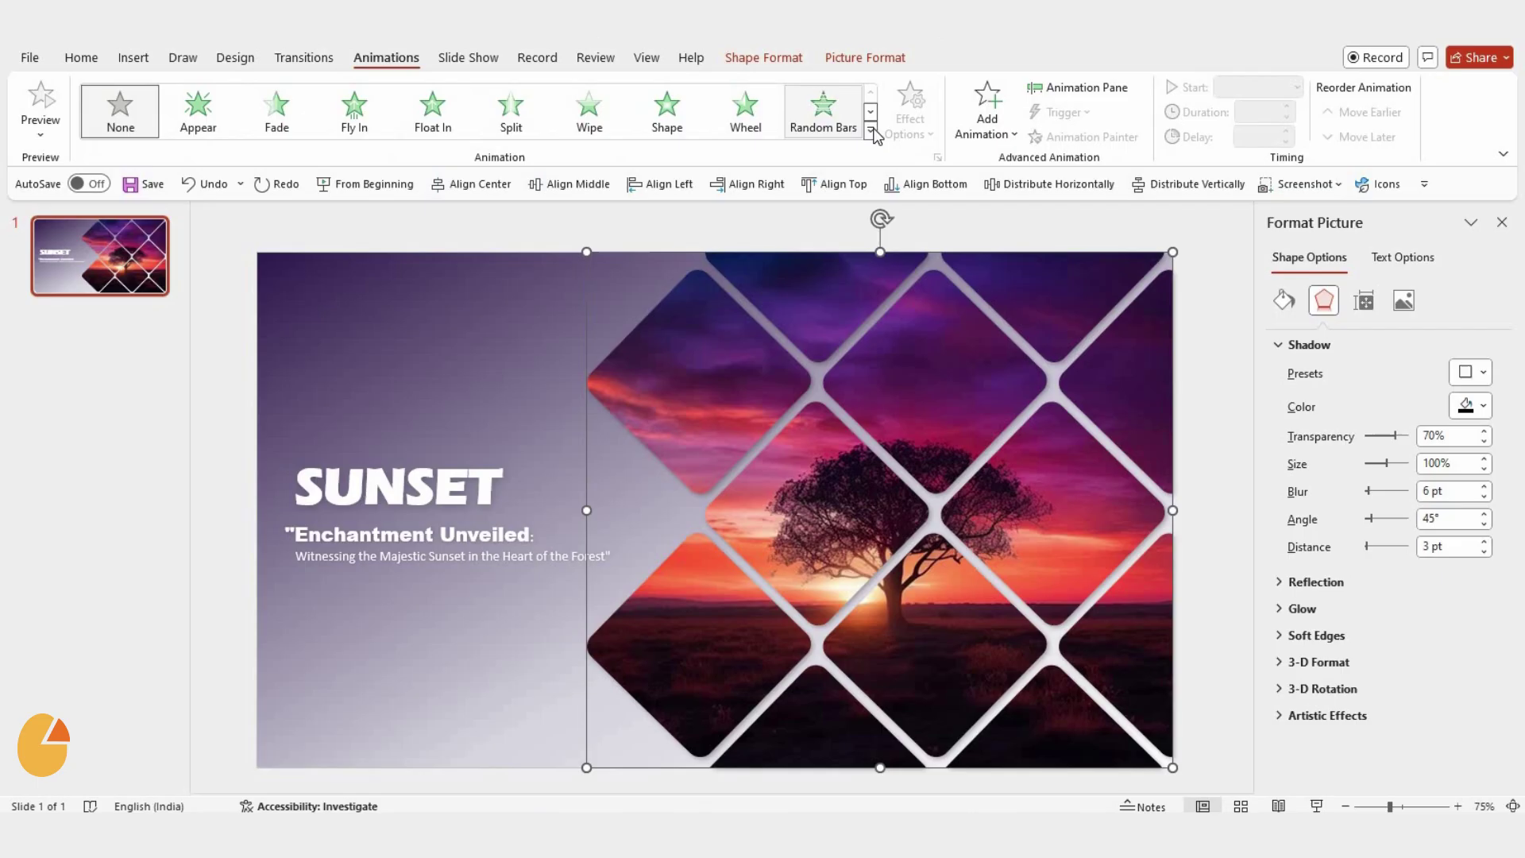
left_click(874, 135)
left_click(587, 222)
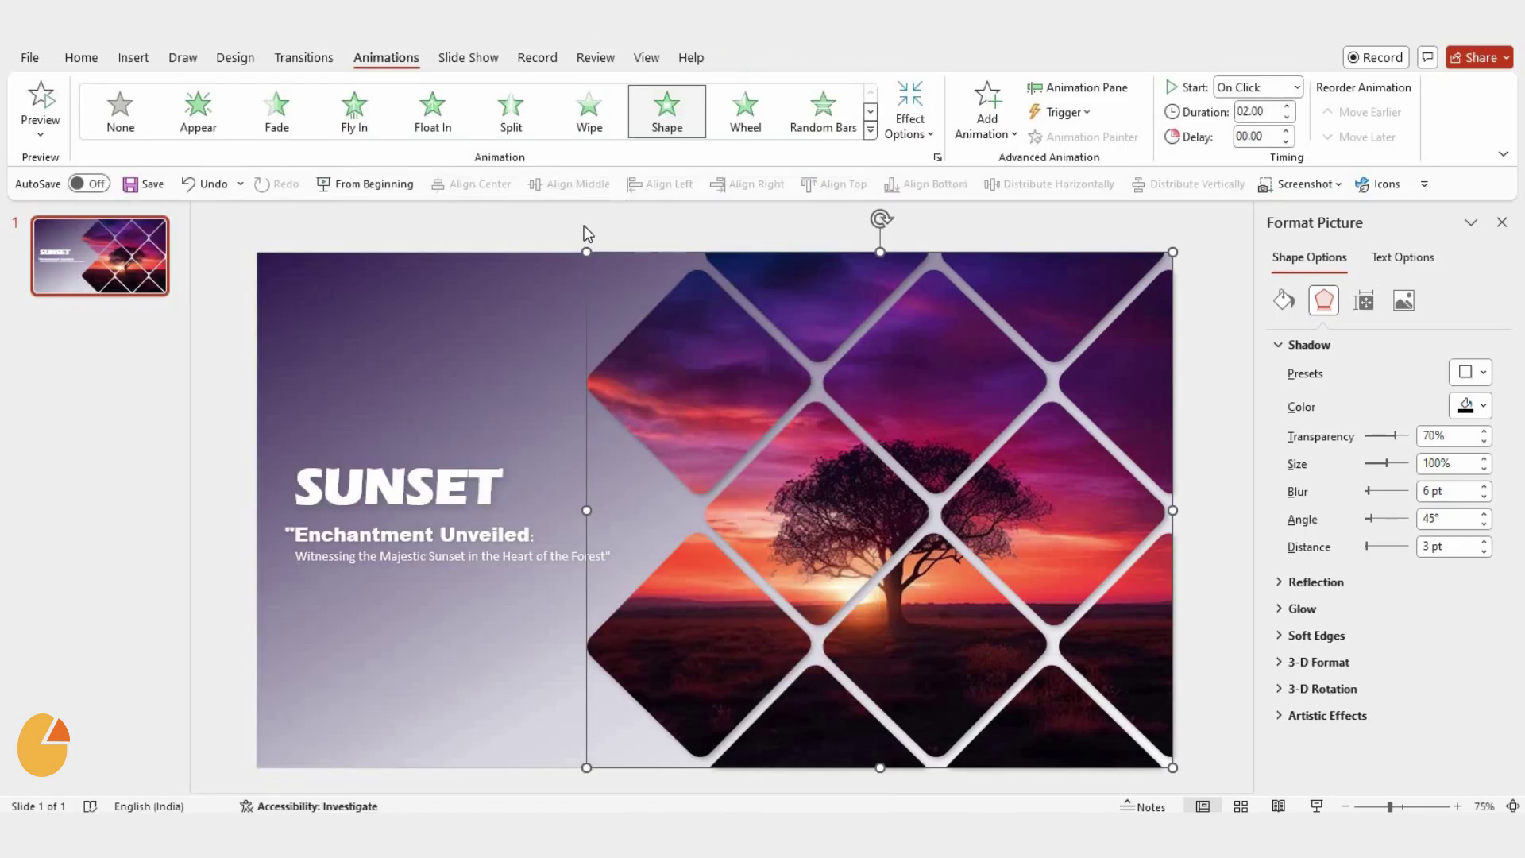
left_click(1014, 228)
left_click(913, 131)
left_click(944, 238)
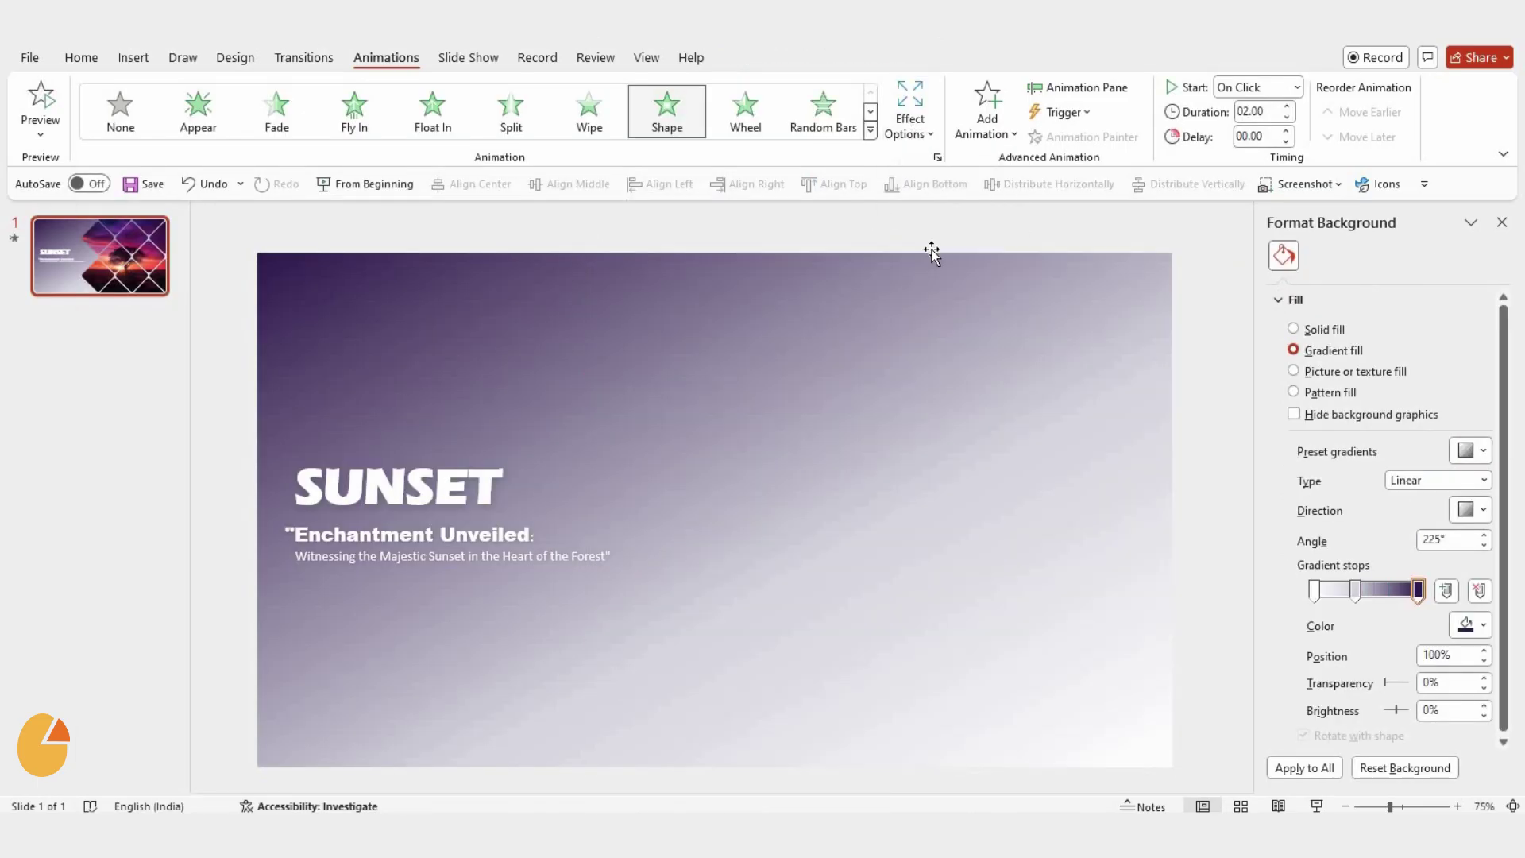
scroll(505, 566, "down", 1)
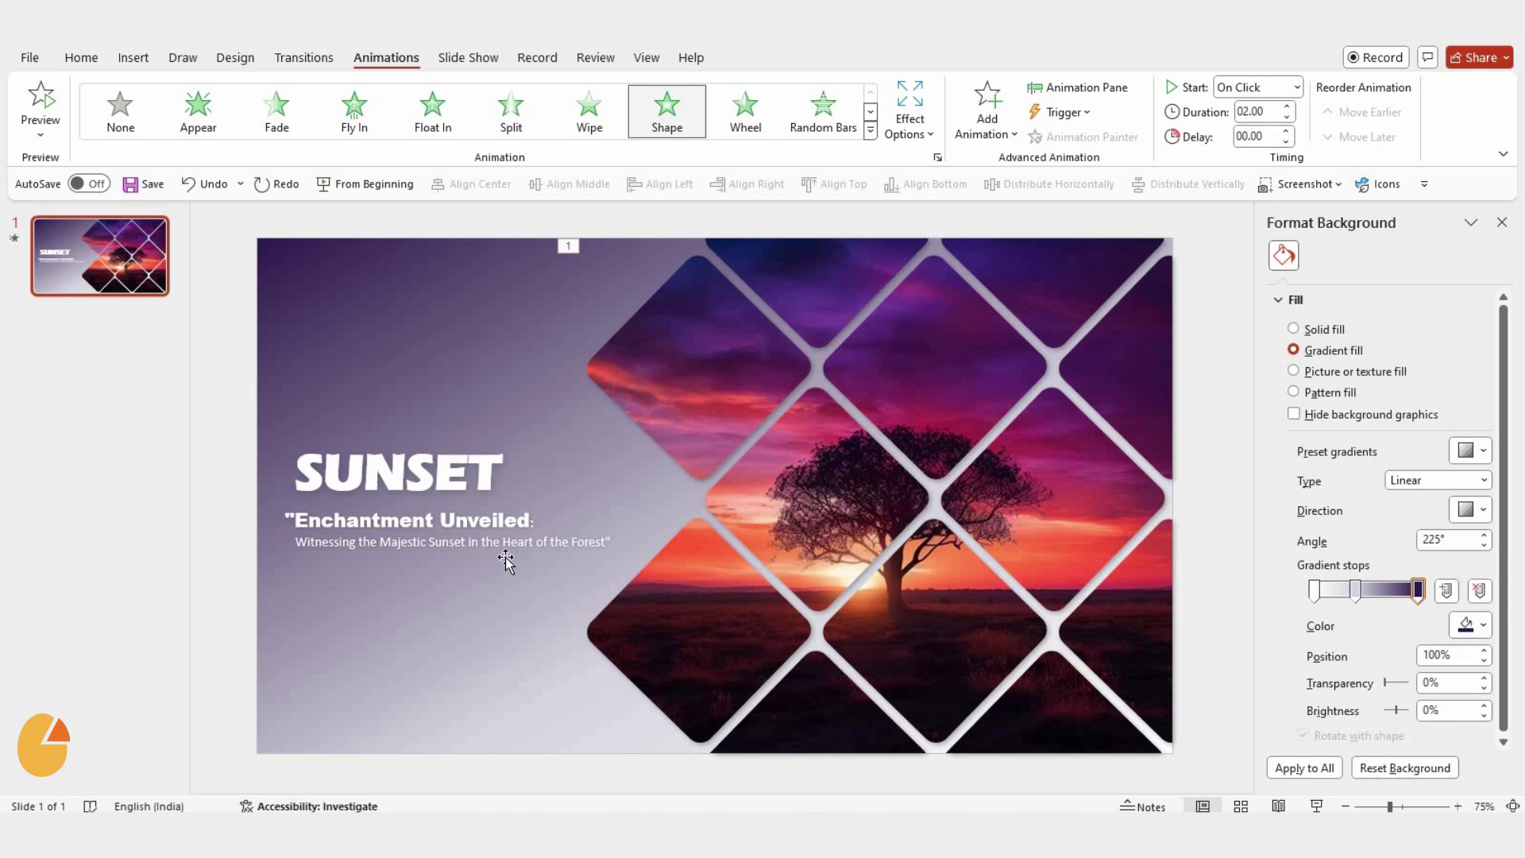
left_click(505, 555)
Step: Apply a Float In entrance with the Float Down direction to the title group
left_click(433, 115)
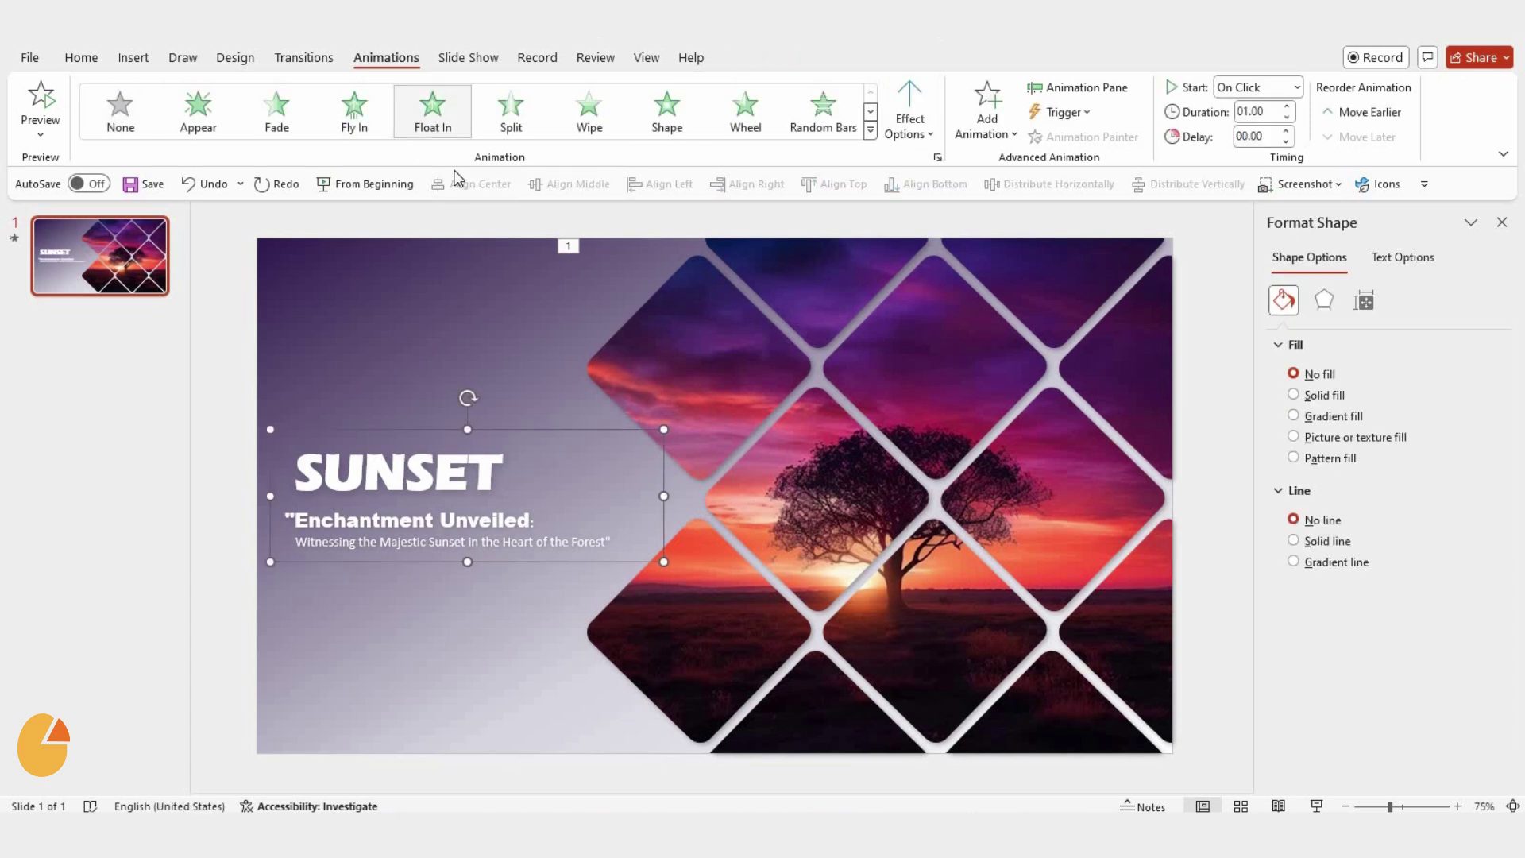
left_click(921, 135)
left_click(935, 248)
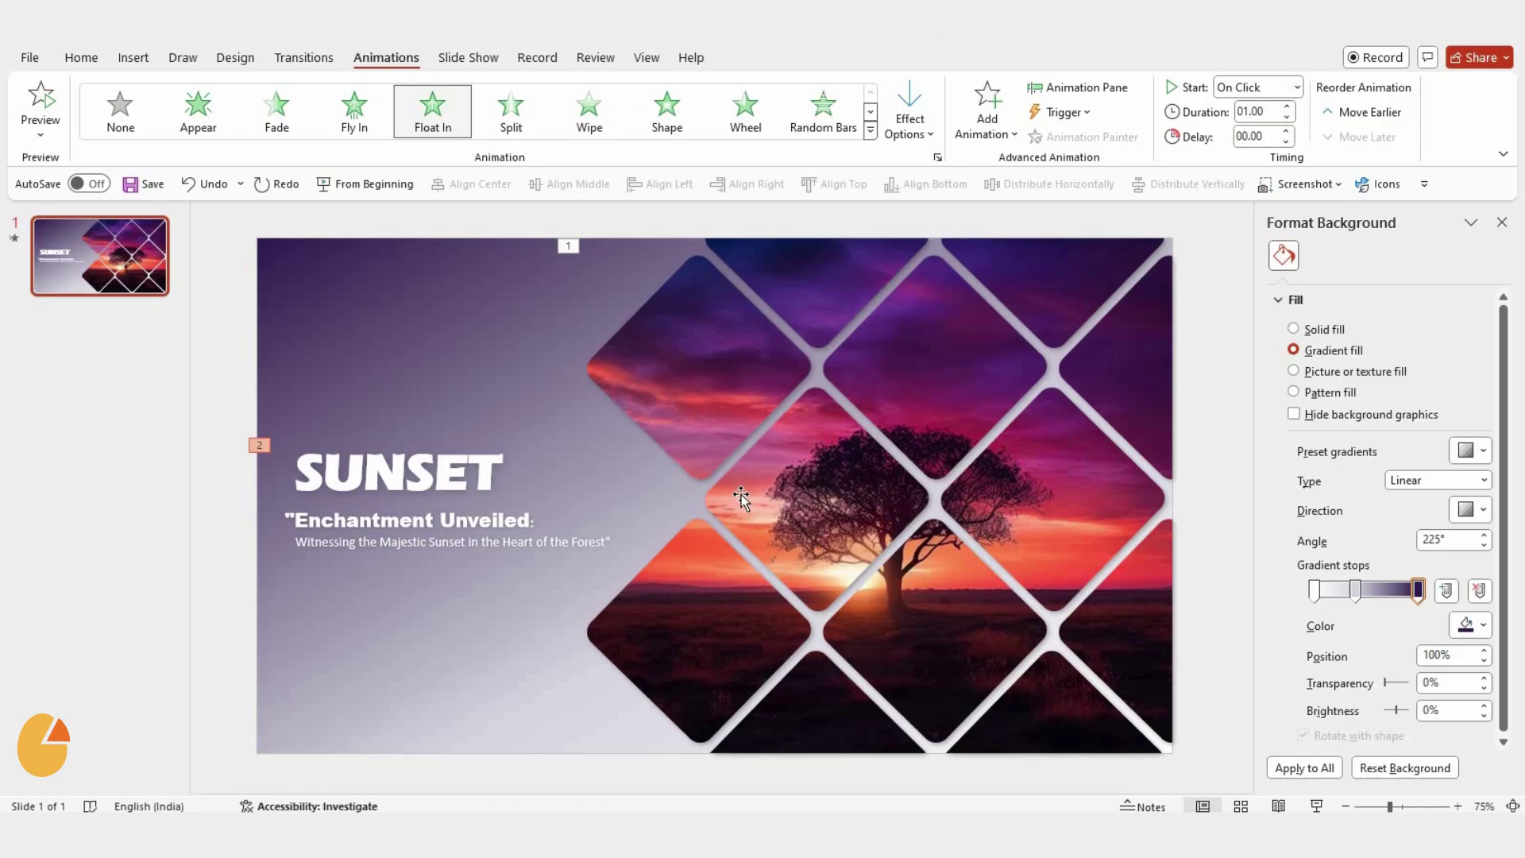
Step: Set the title animation to start With Previous after a one-second delay, then preview the slide show
left_click(1085, 88)
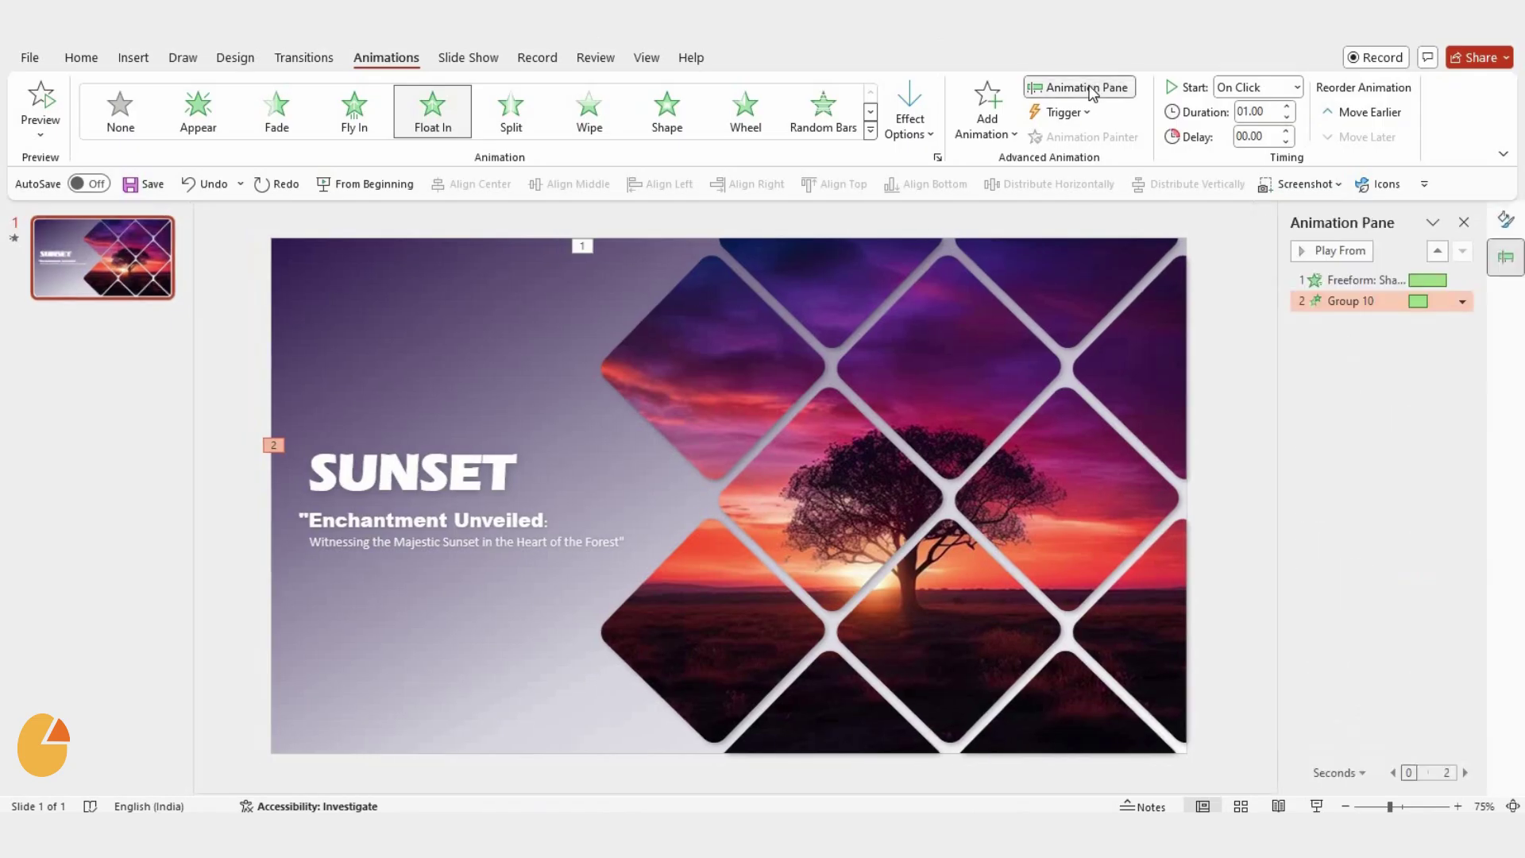
left_click(1296, 87)
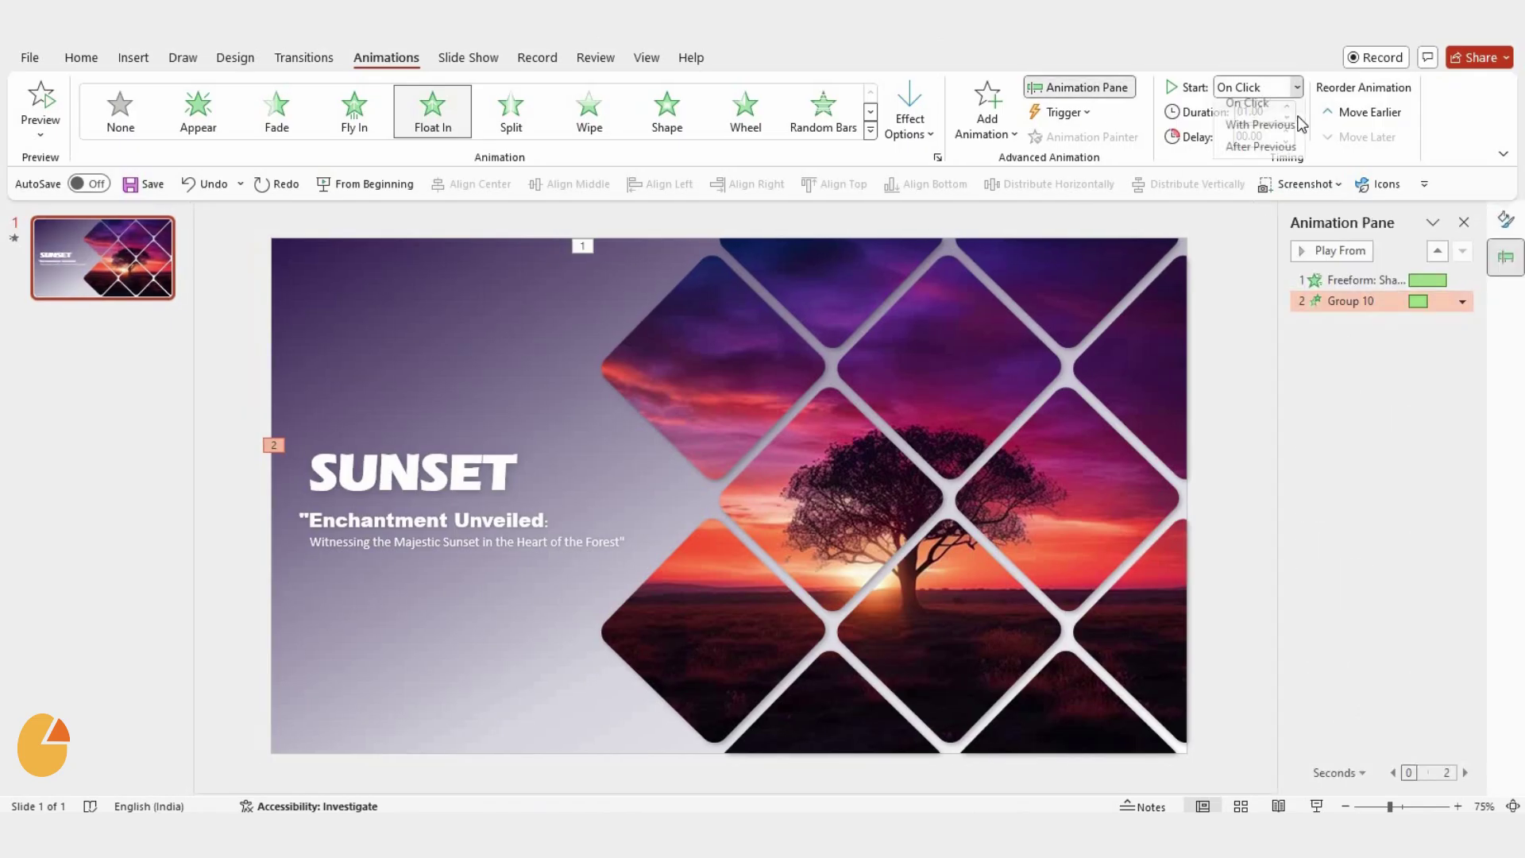
left_click(1254, 121)
left_click(1286, 132)
left_click(1286, 132)
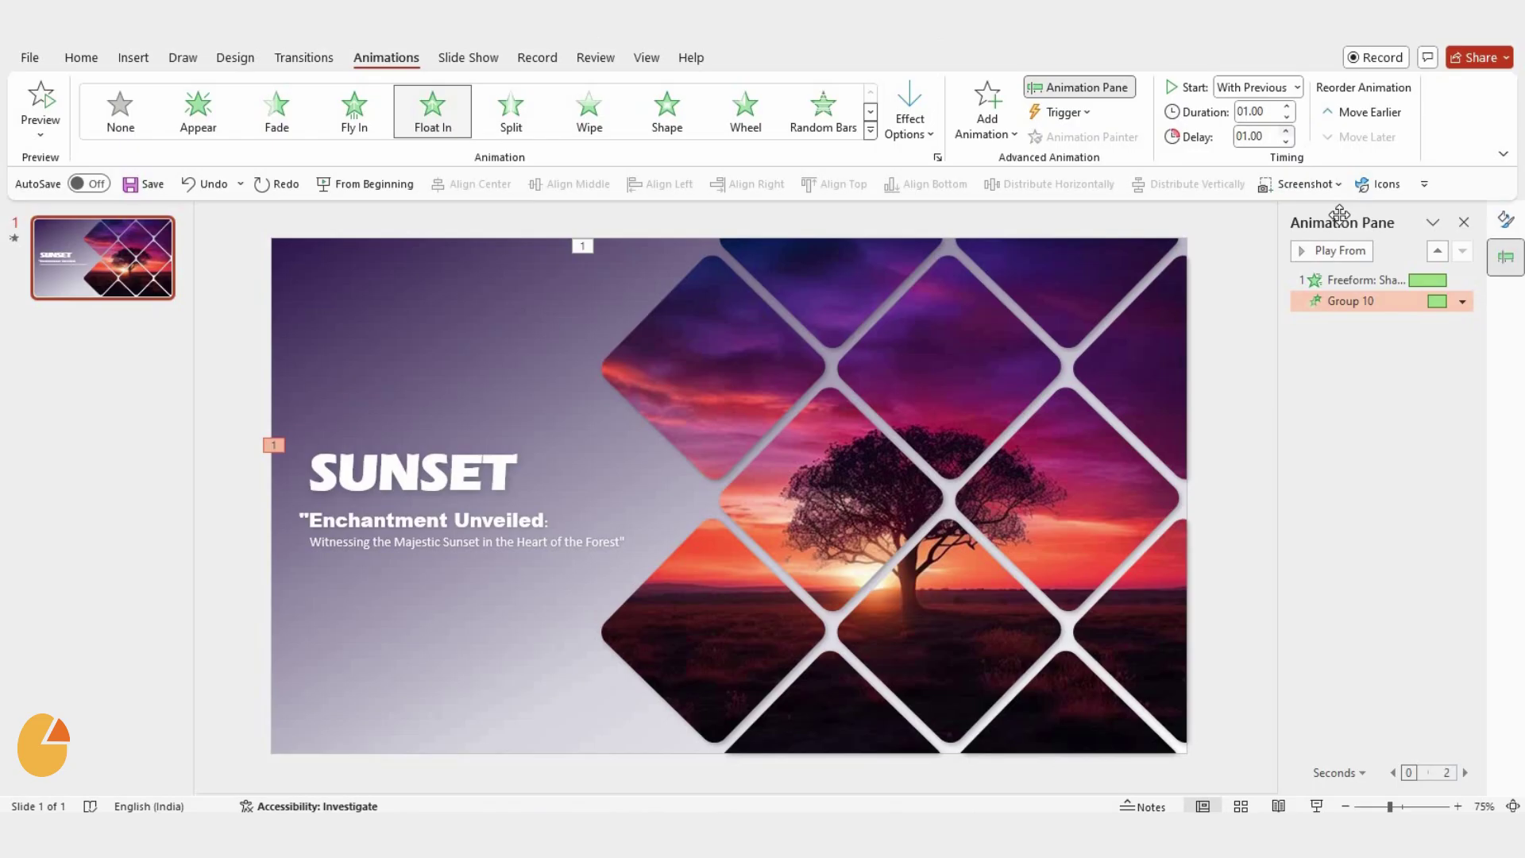
left_click(1365, 280)
left_click(1380, 374)
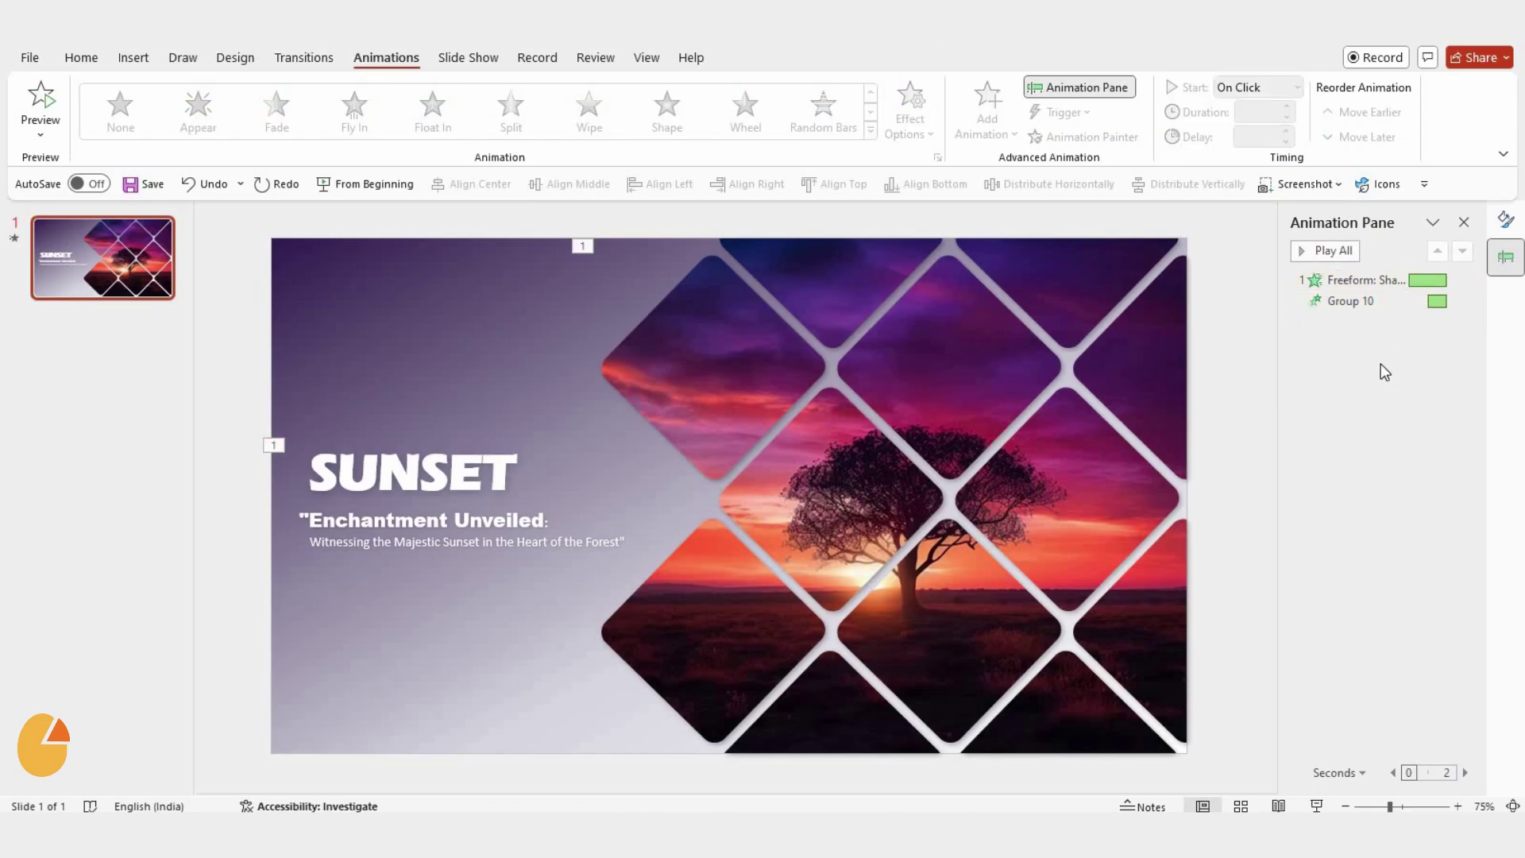